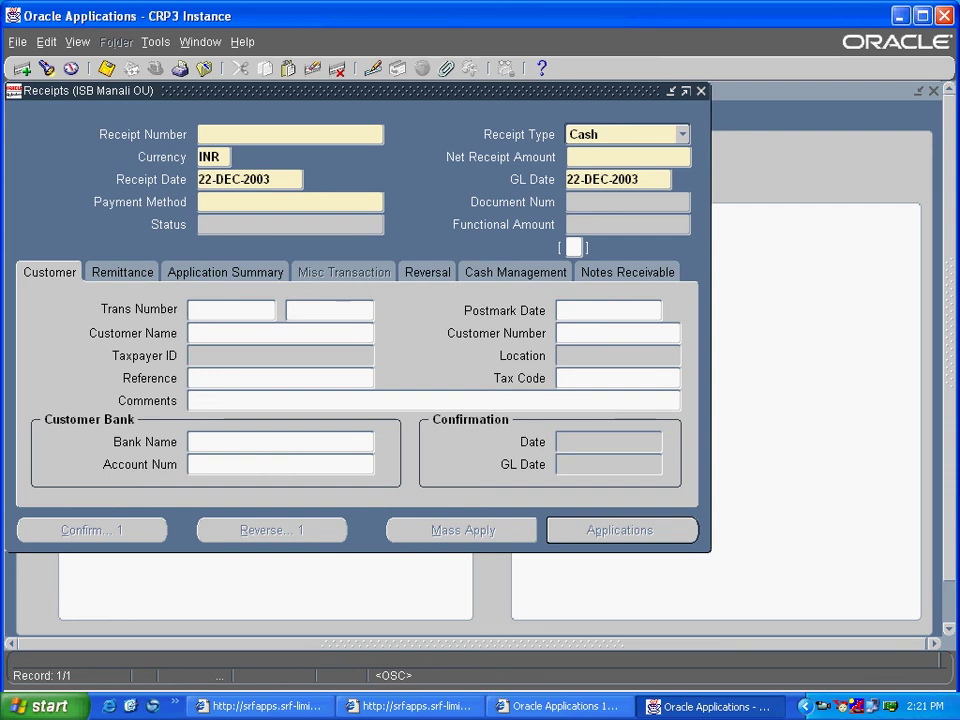
Query the existing receipt with receipt number 2212R
key("F11")
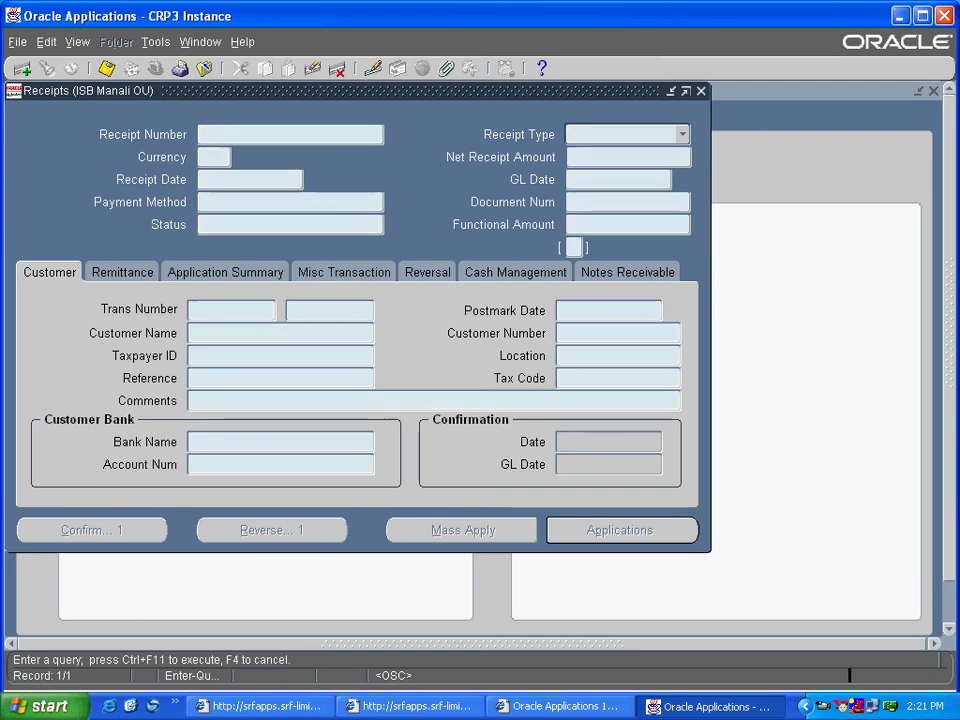
type("2212R")
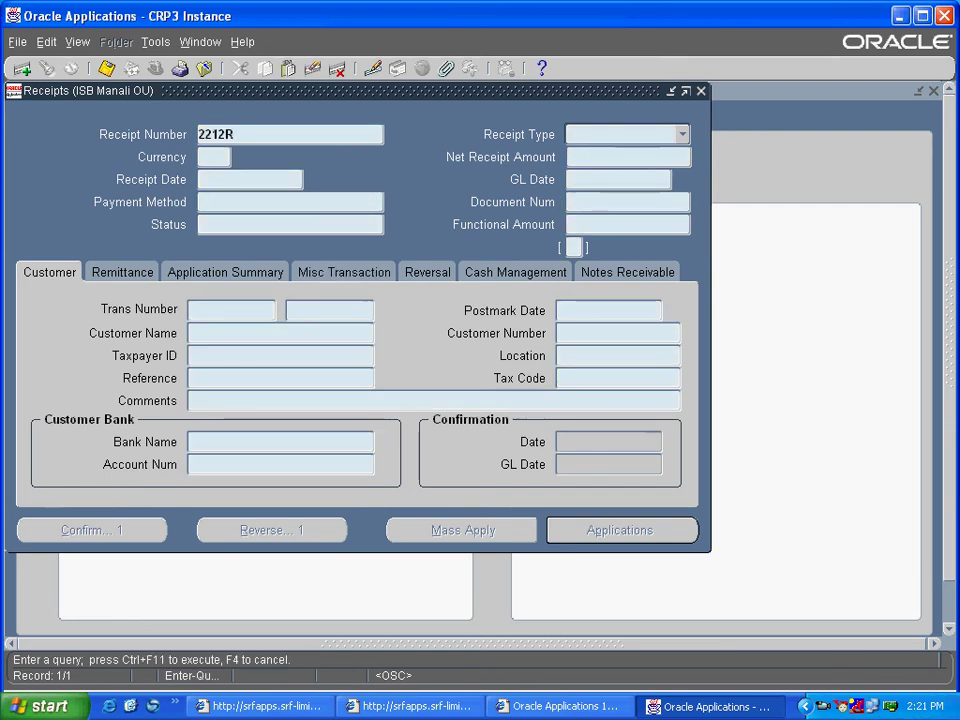
key("ctrl+F11")
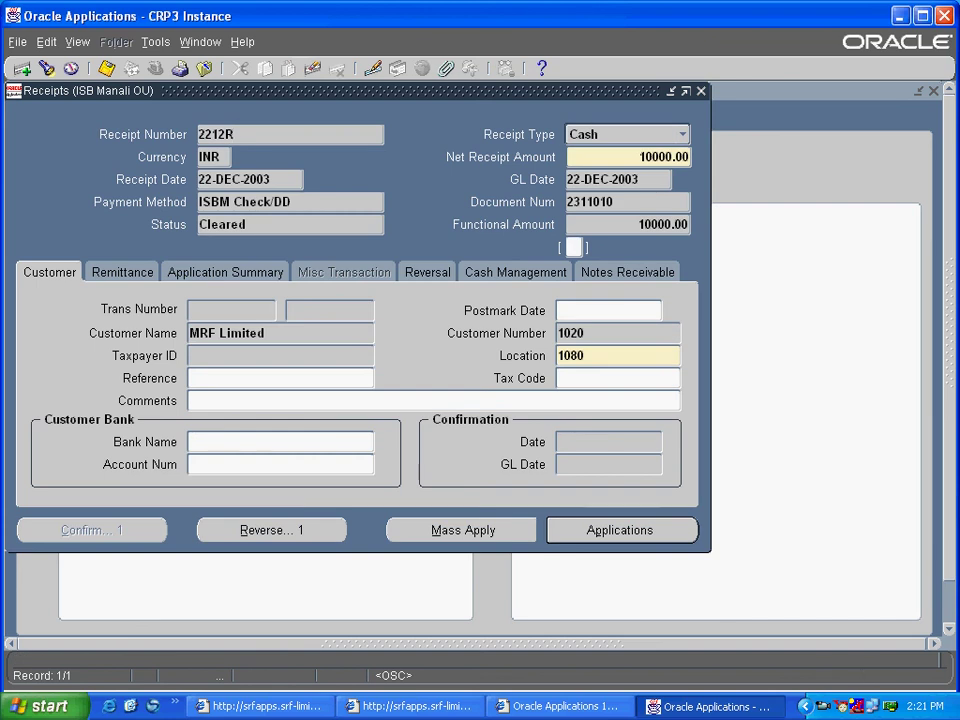
Open the accounting view of the queried receipt
key("alt+t")
key("Down")
key("Down")
key("Up")
key("Up")
key("Up")
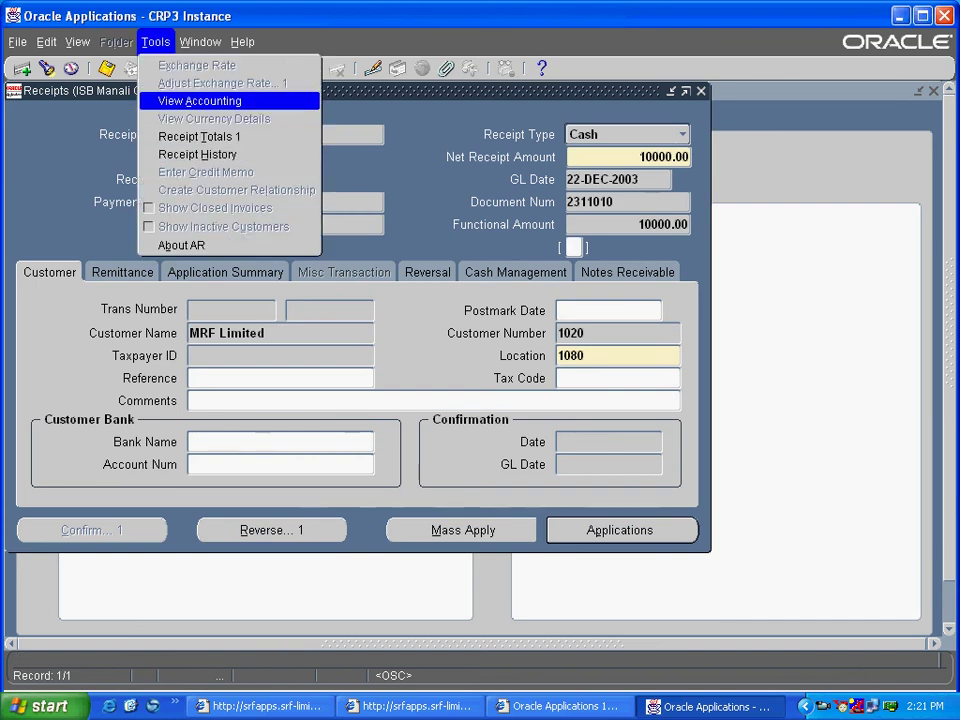
key("Escape")
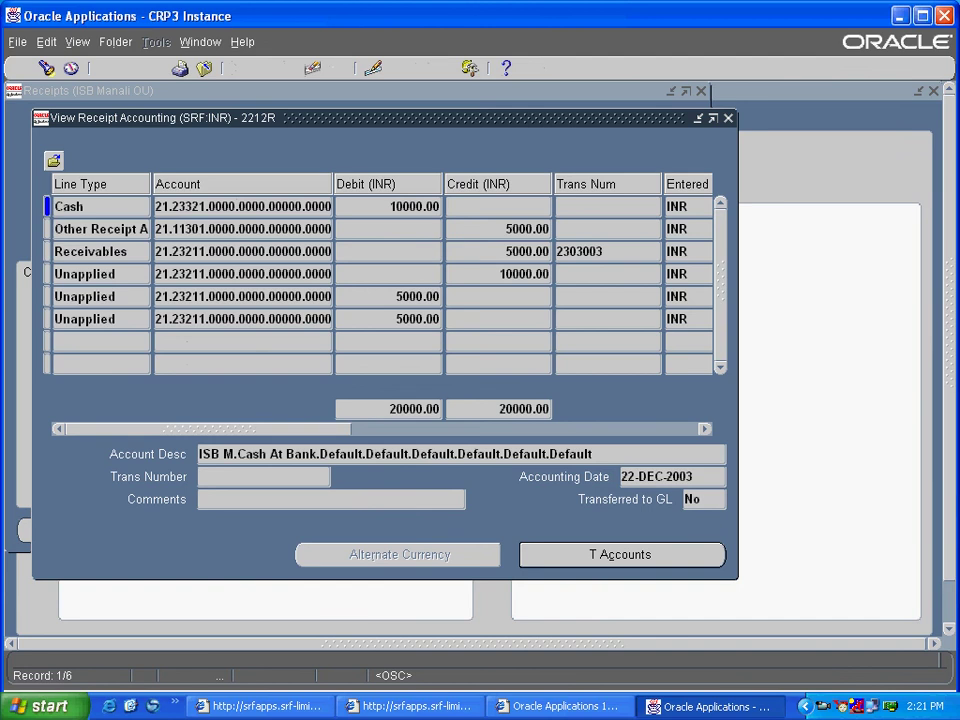
Check the full account description of the other receipt application line, and close the accounting and receipt windows
left_click(101, 229)
left_click(243, 229)
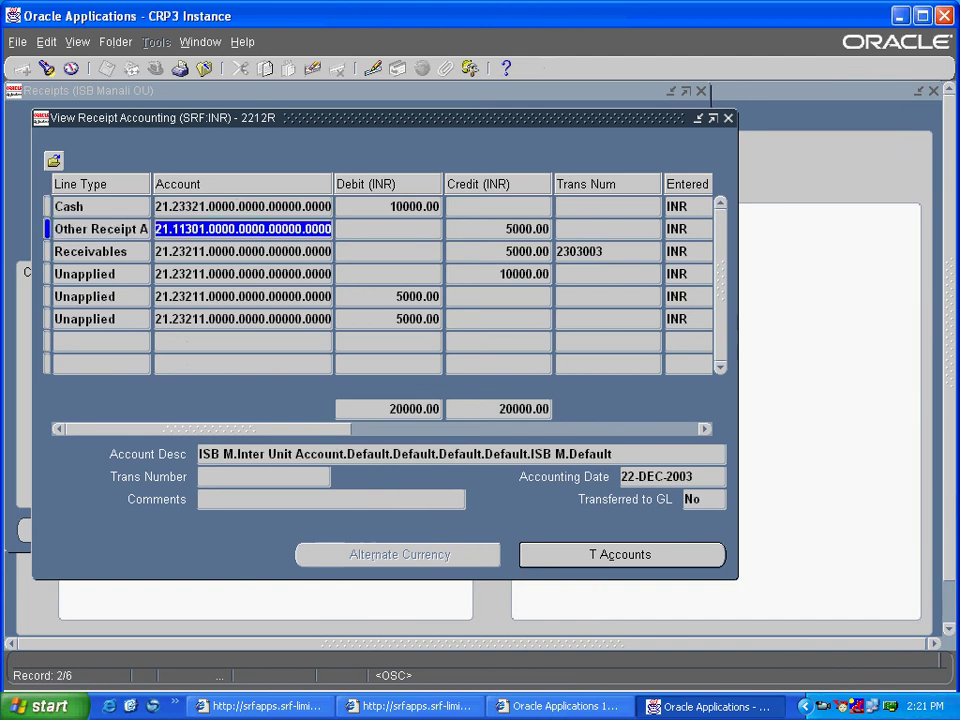
left_click(202, 454)
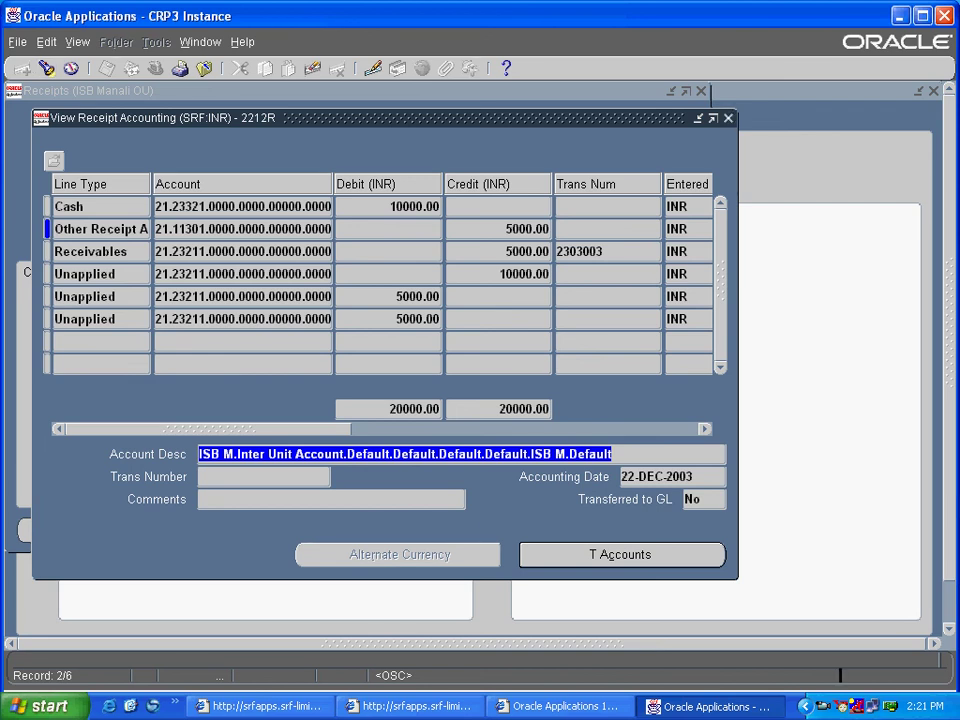
key("F4")
key("F4")
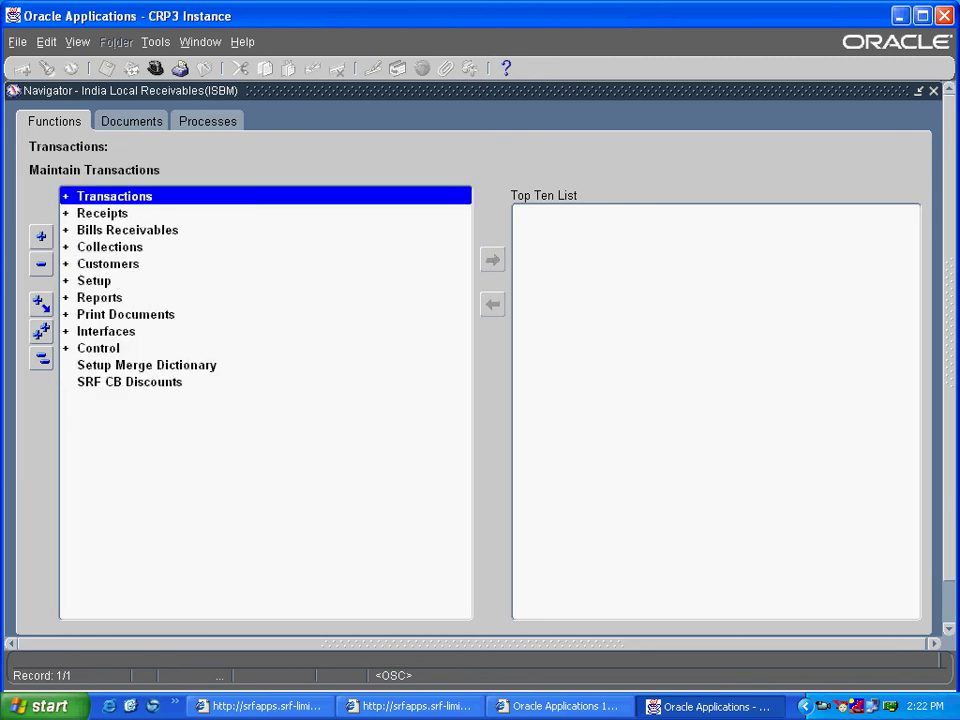
Switch the responsibility to India Local Receivables(ISBG)
left_click(155, 68)
key("alt+f")
key("r")
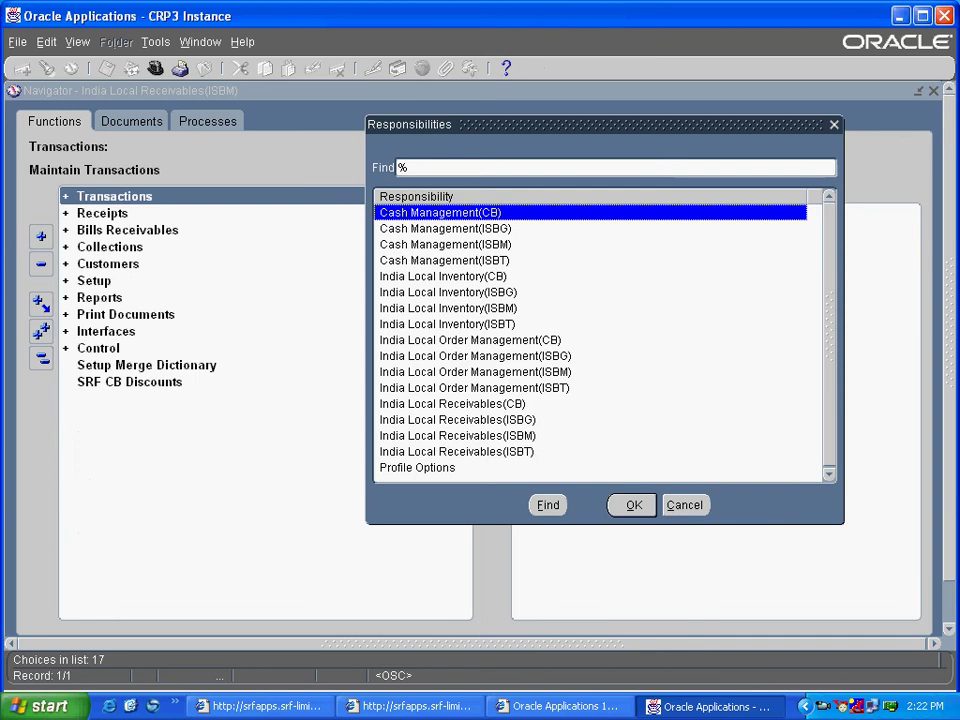
left_click(457, 420)
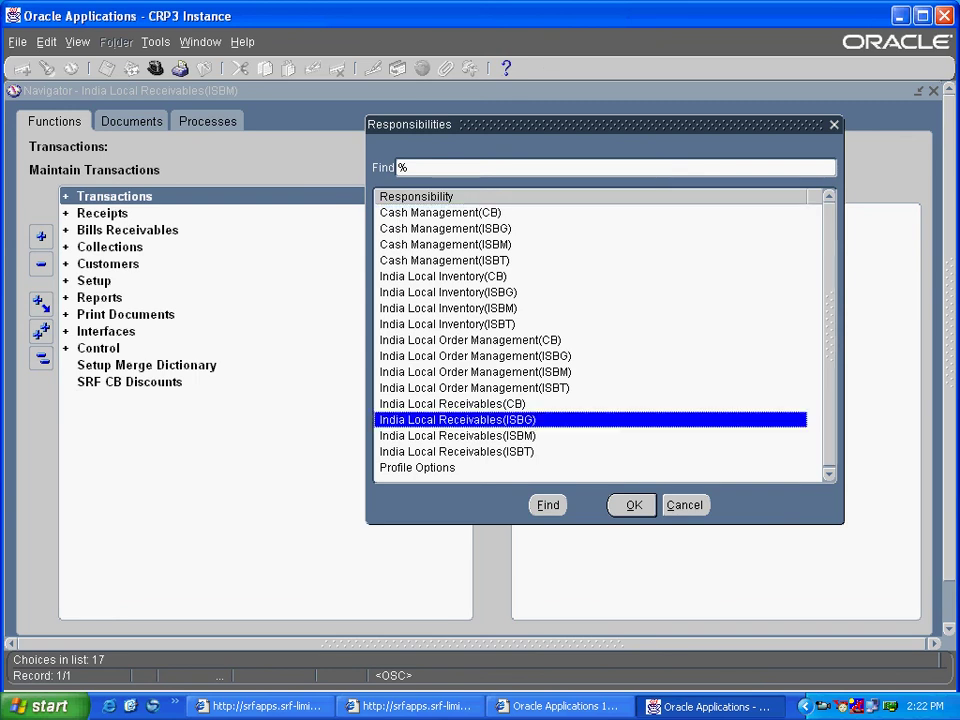
left_click(632, 505)
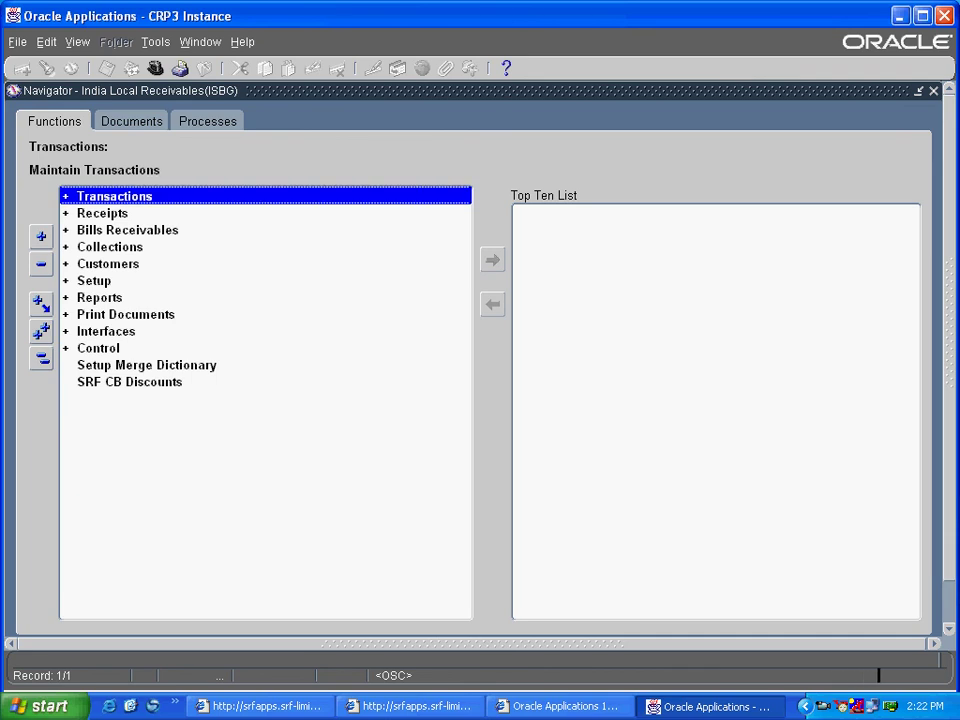
Start a new receivables transaction with source Manual and class Invoice
key("Return")
double_click(126, 247)
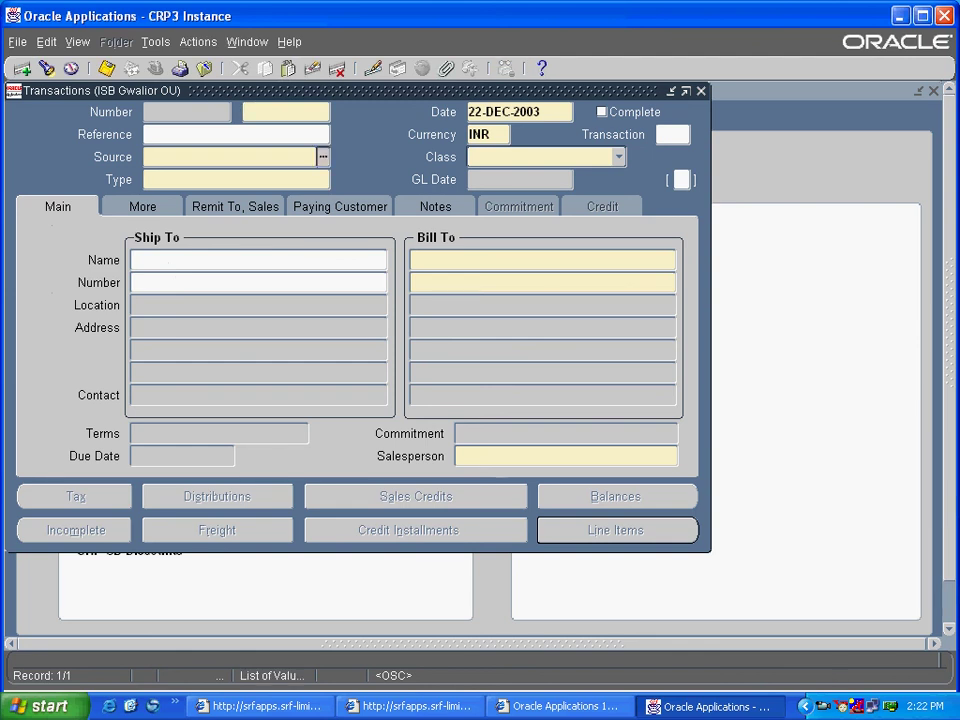
key("ctrl+l")
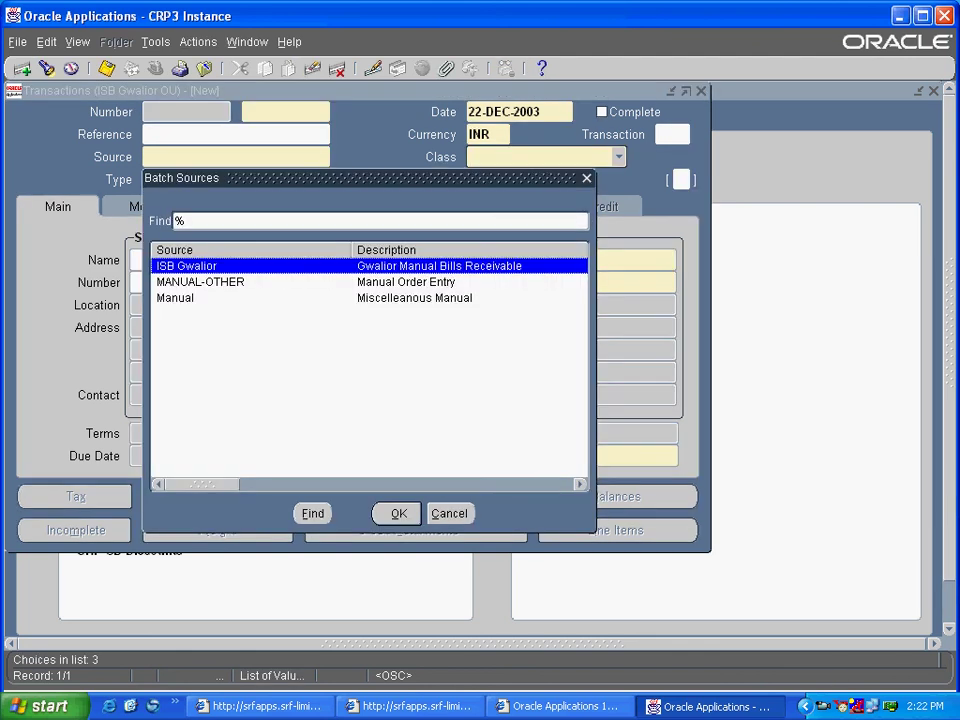
left_click(176, 298)
key("Return")
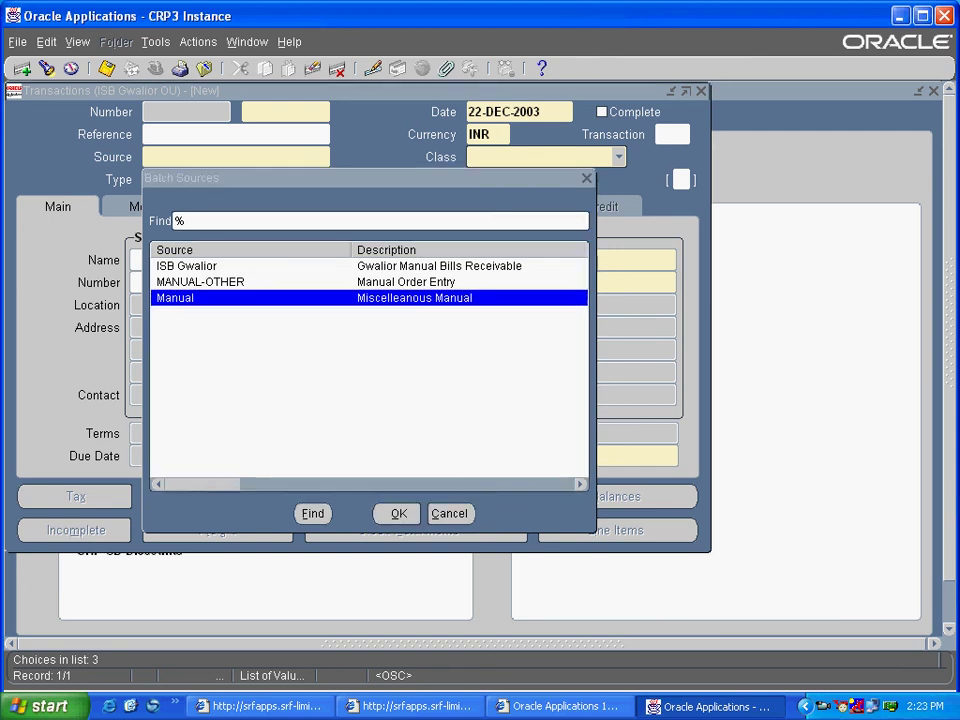
left_click(619, 157)
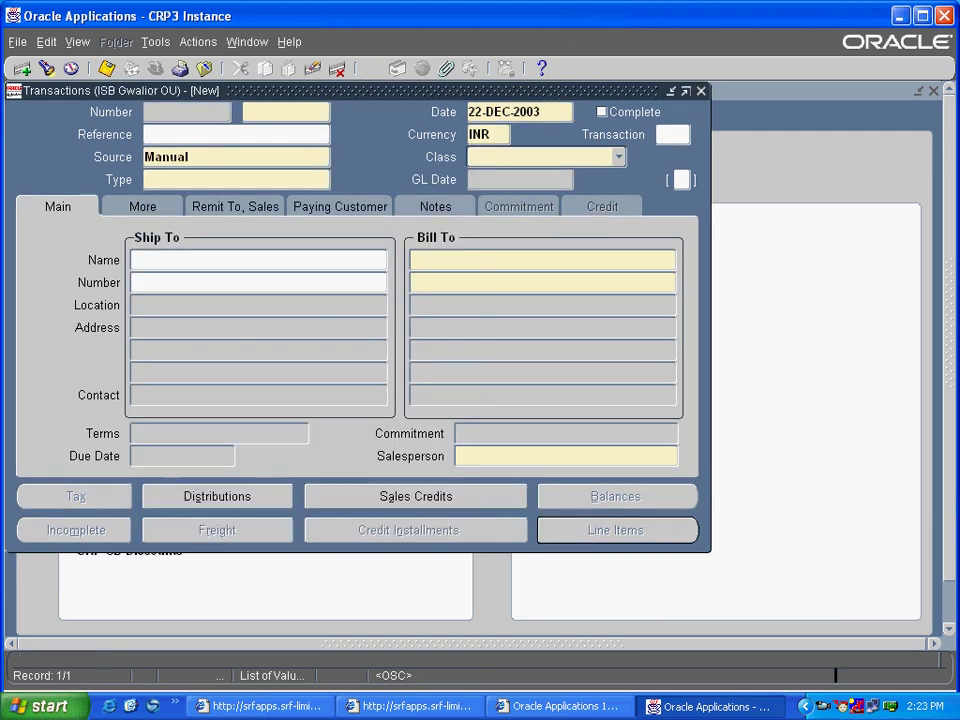
key("Up")
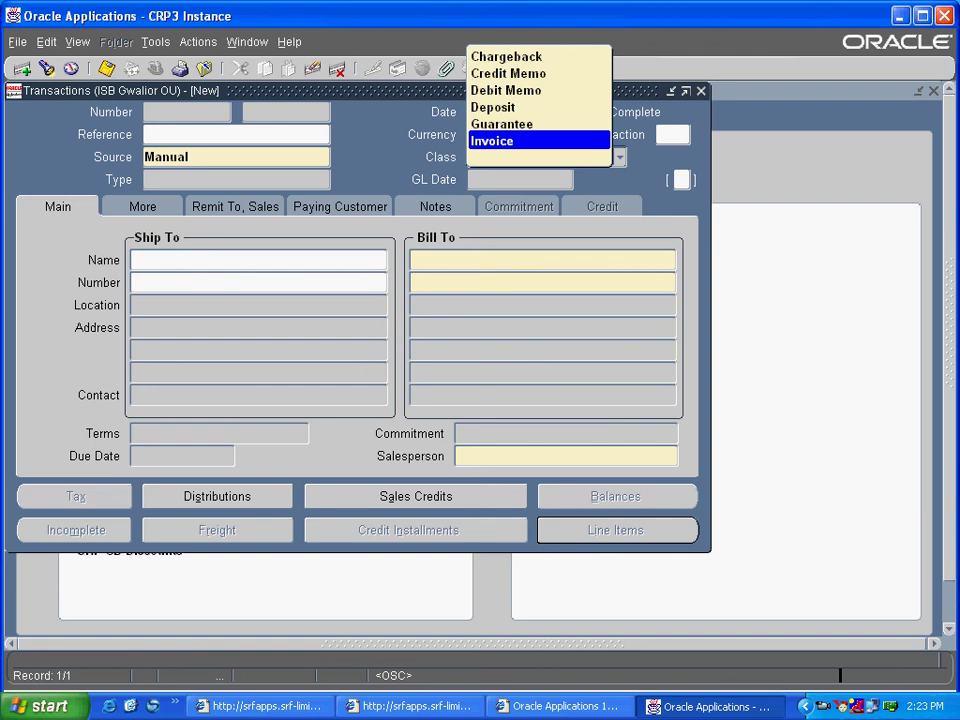
key("Return")
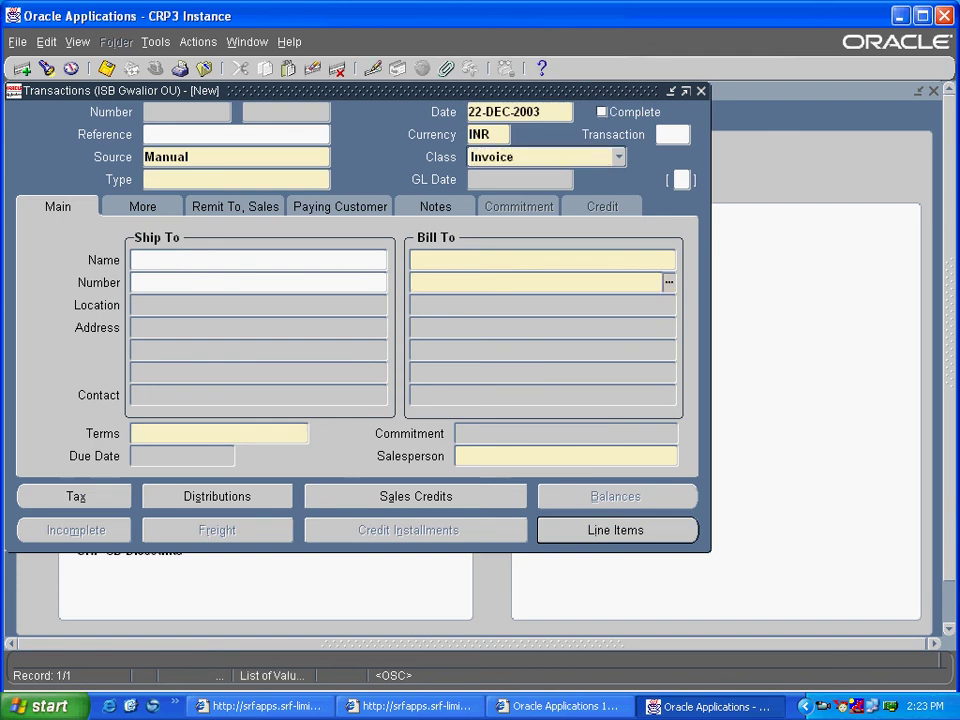
Enter the customer number of MRF Limited for both bill-to and ship-to, with ship-to location 1128
type("1020")
key("Tab")
left_click(240, 283)
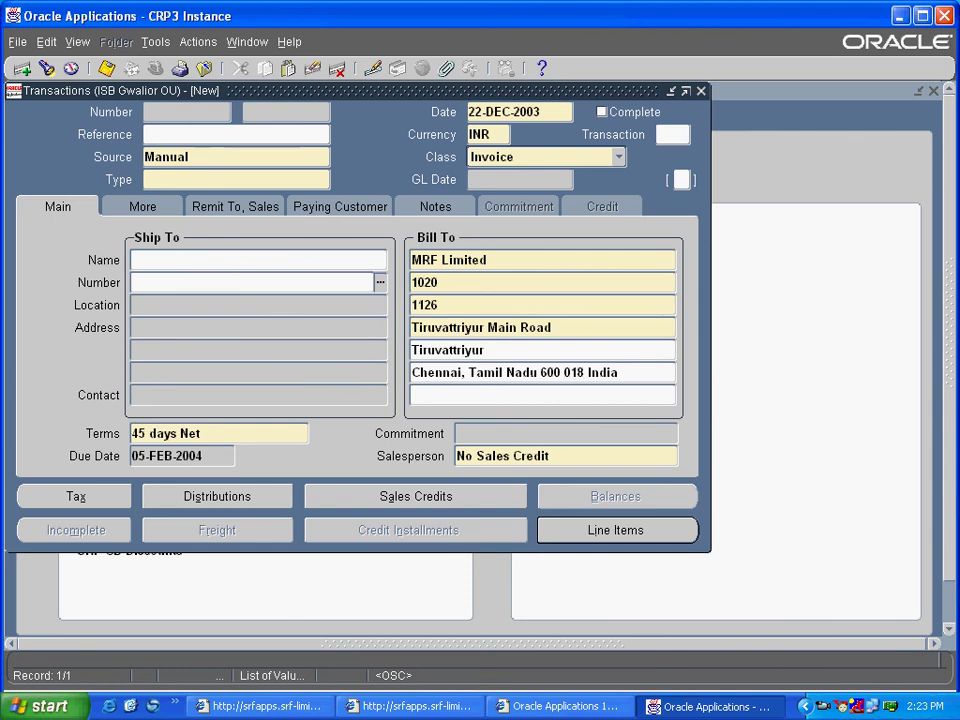
type("1020")
key("Tab")
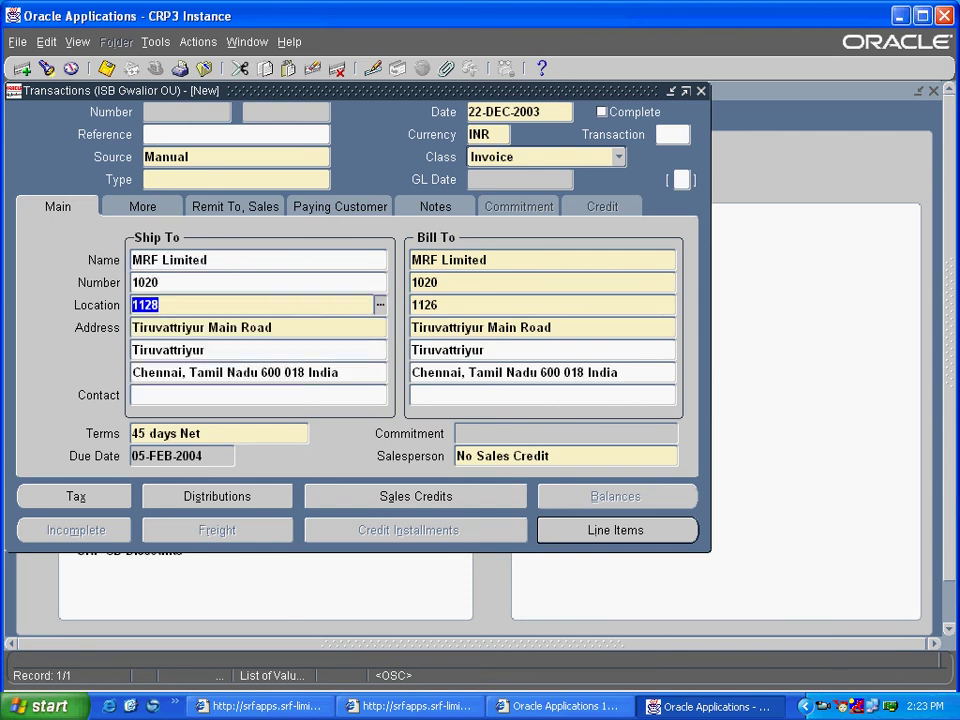
type("1128")
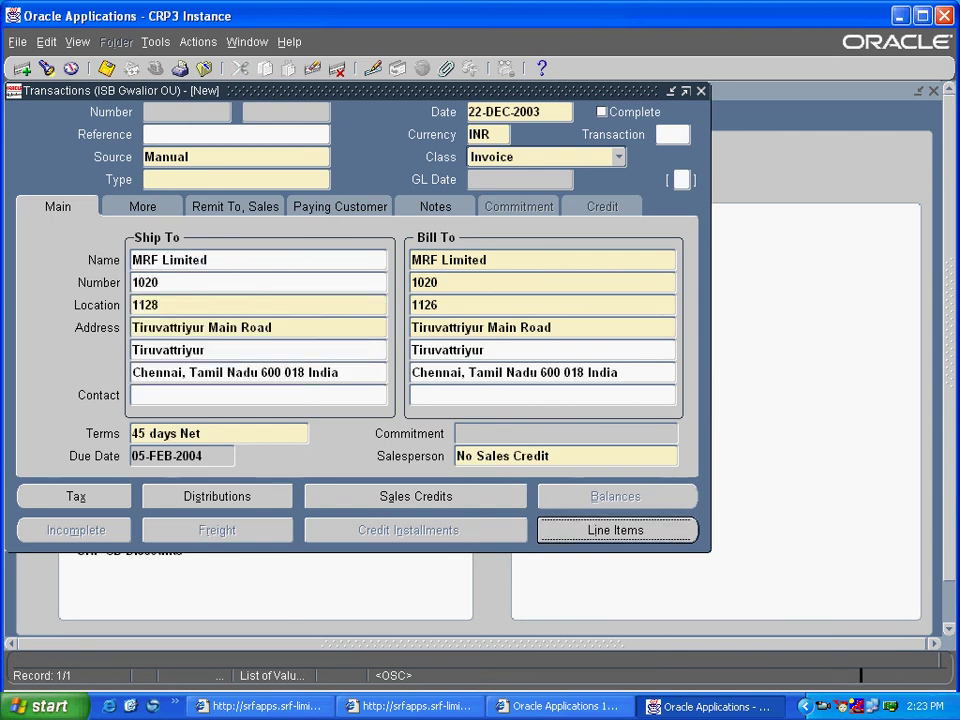
Set the transaction type to ISBG-DOM-SALE-Y (Domestic Sales - Yarn) and save the invoice header
left_click(240, 179)
key("Tab")
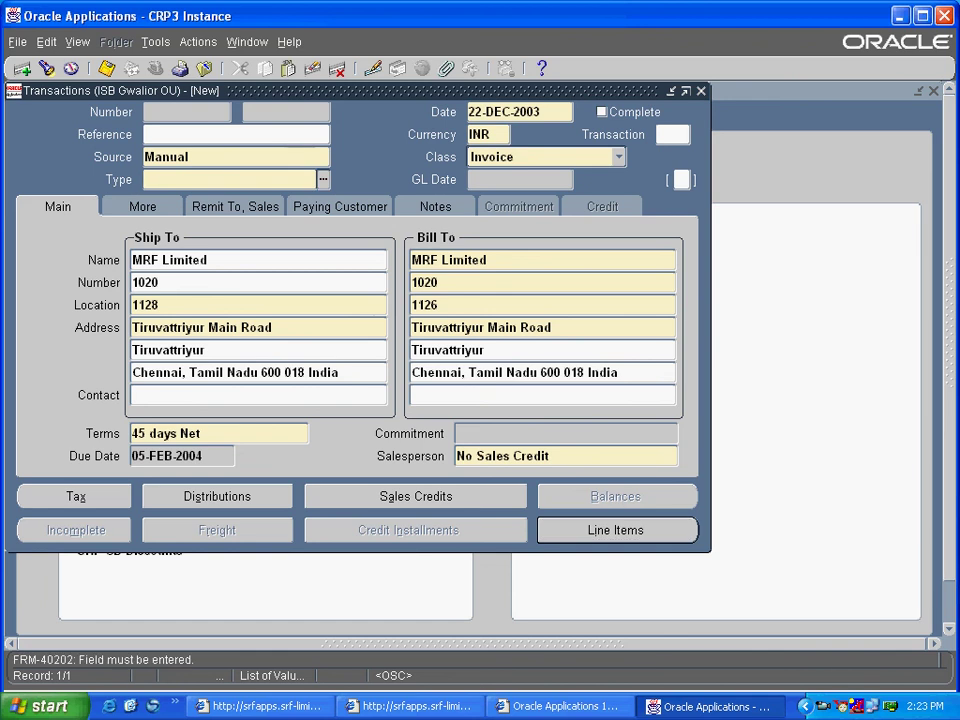
key("ctrl+l")
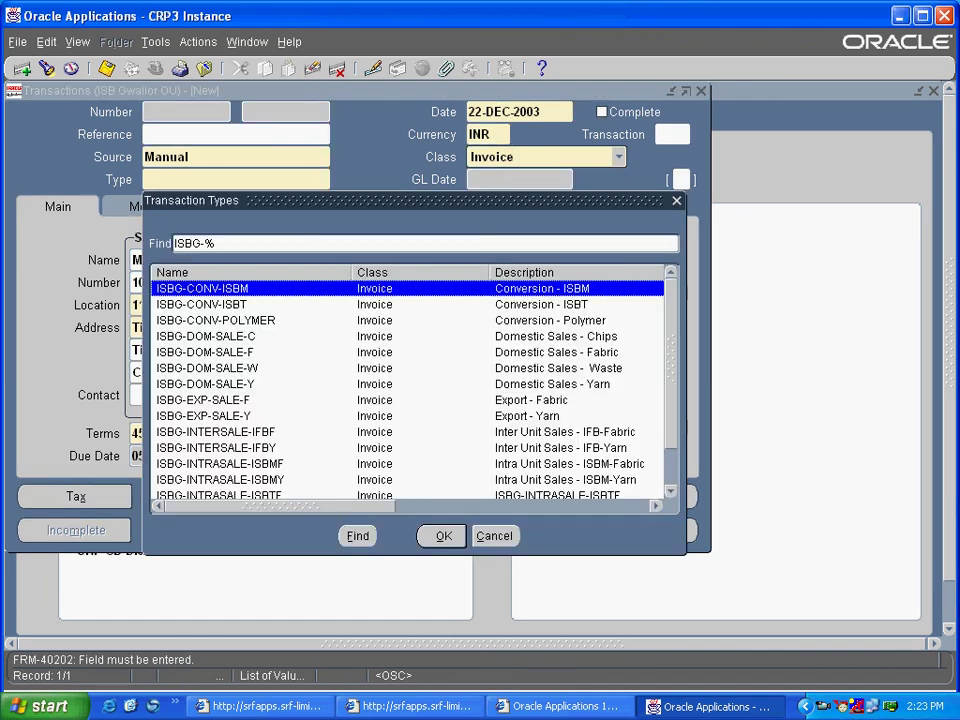
left_click(206, 384)
left_click(442, 536)
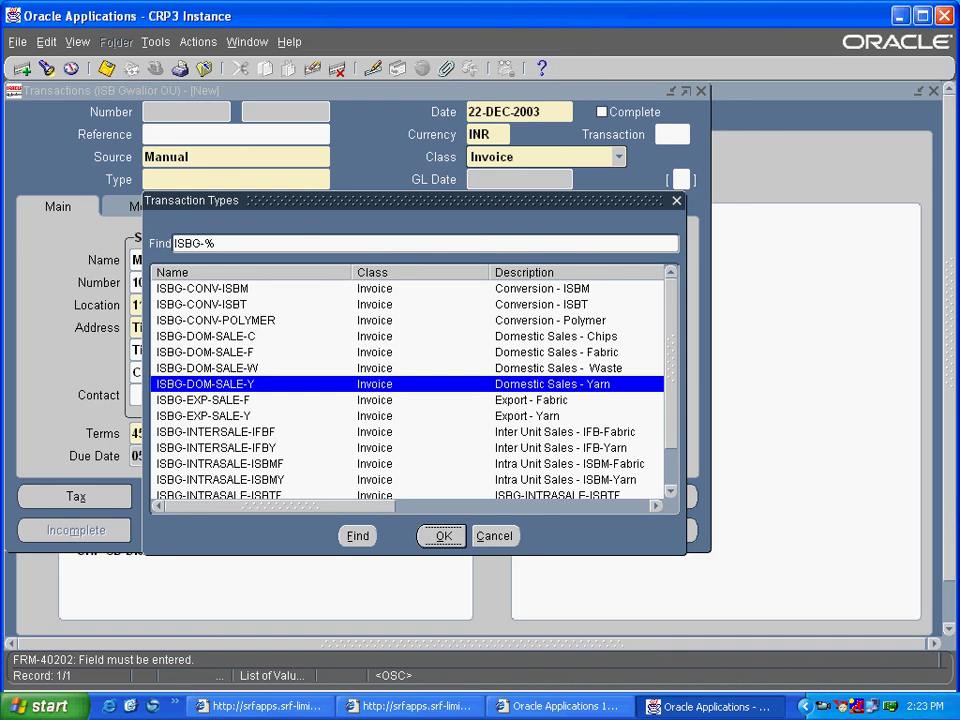
key("Return")
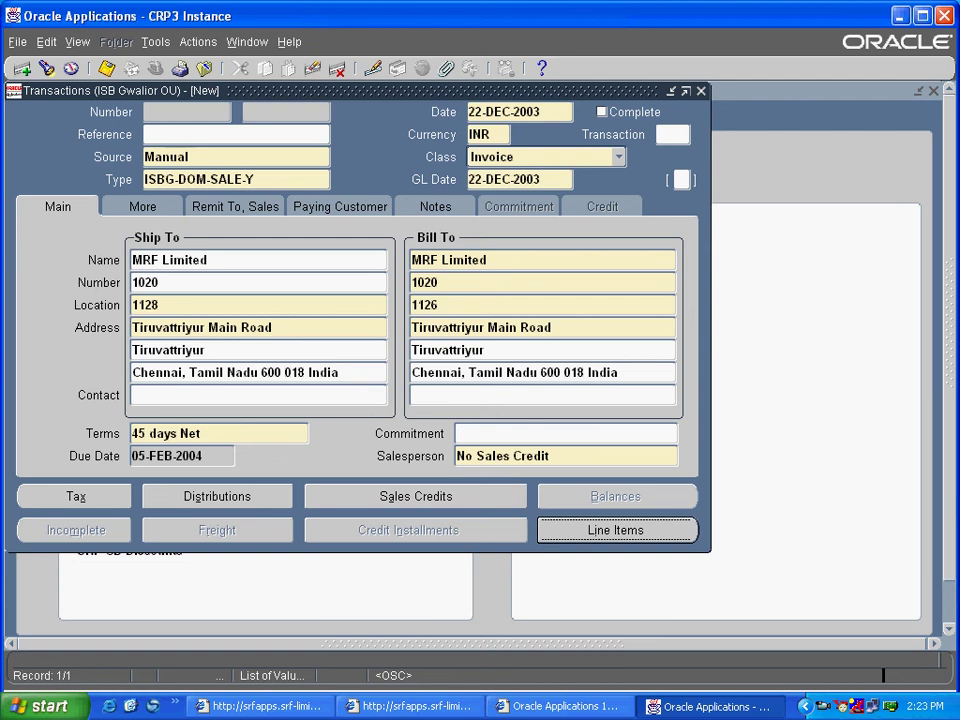
key("ctrl+s")
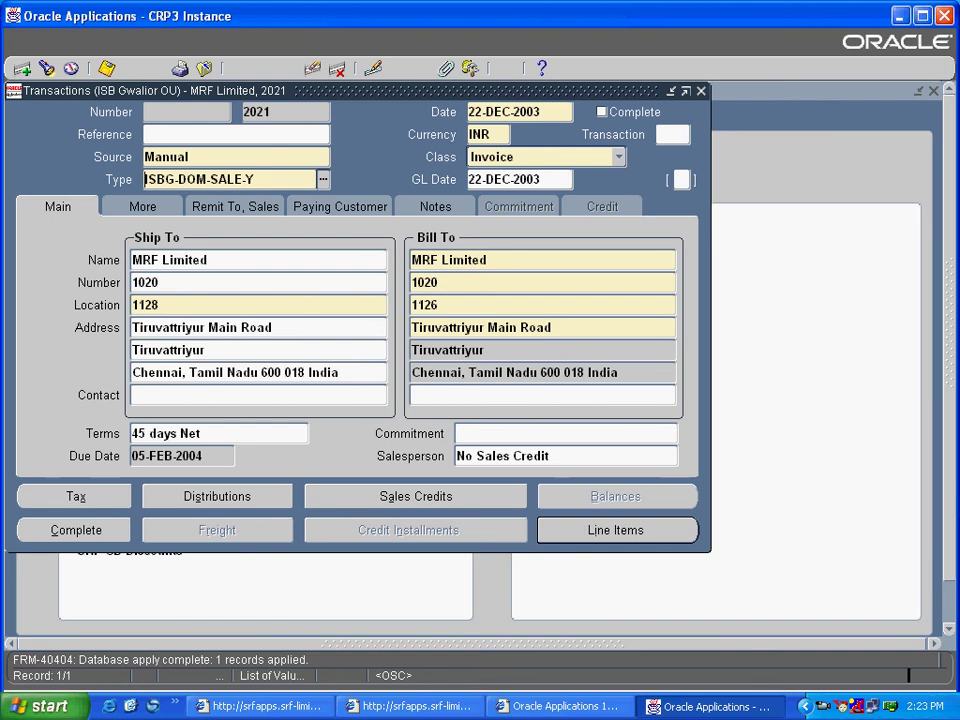
Add invoice line 1 with description Test, quantity 1 and unit price 5000
key("alt+i")
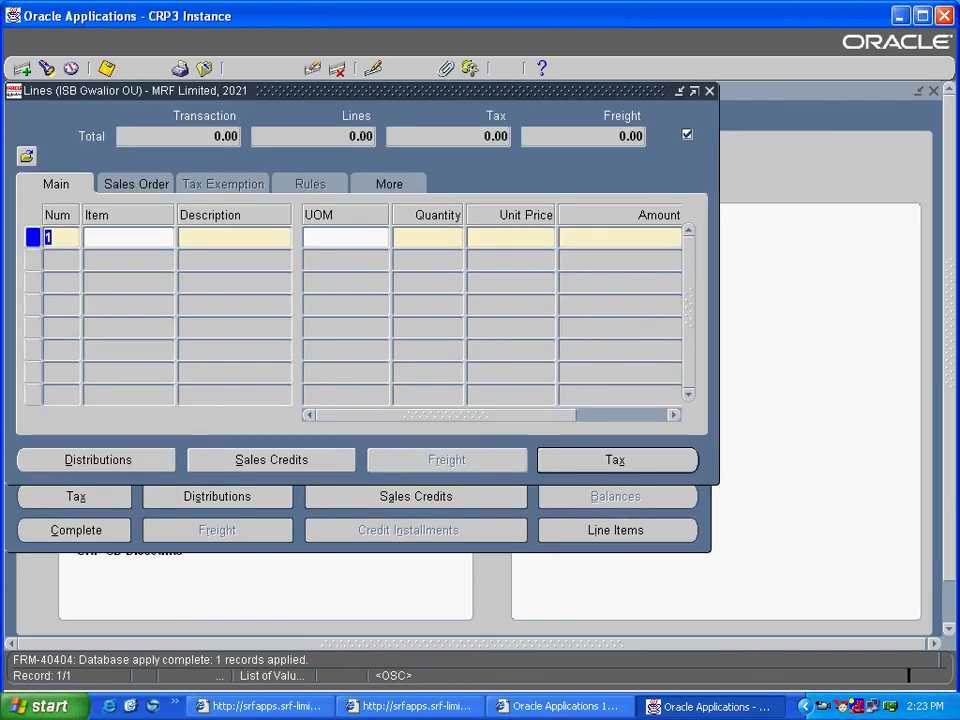
left_click(228, 237)
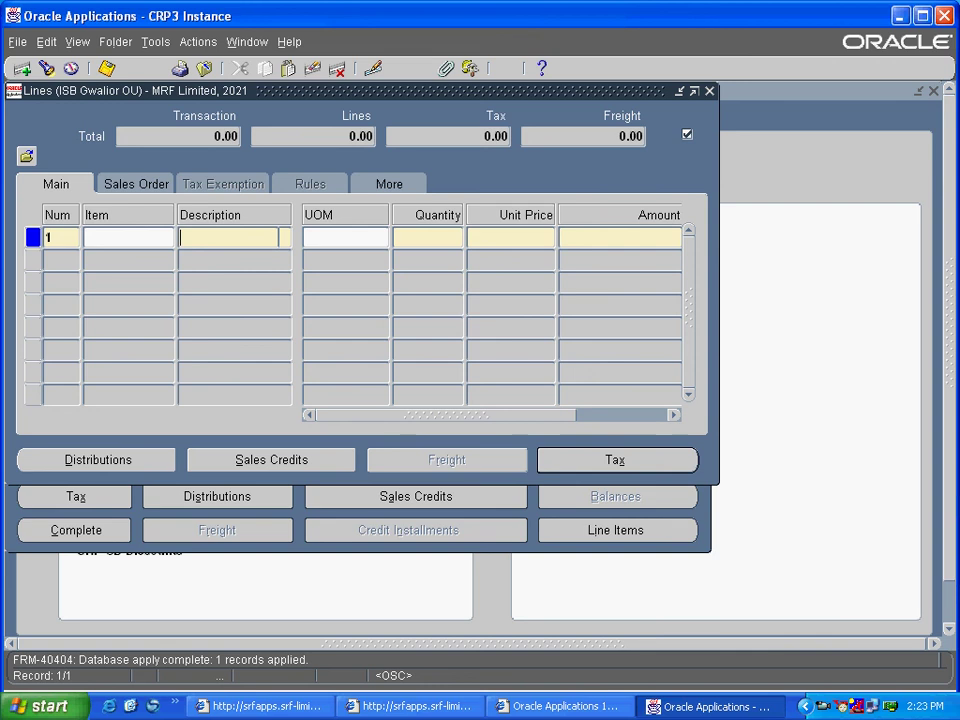
type("Tes")
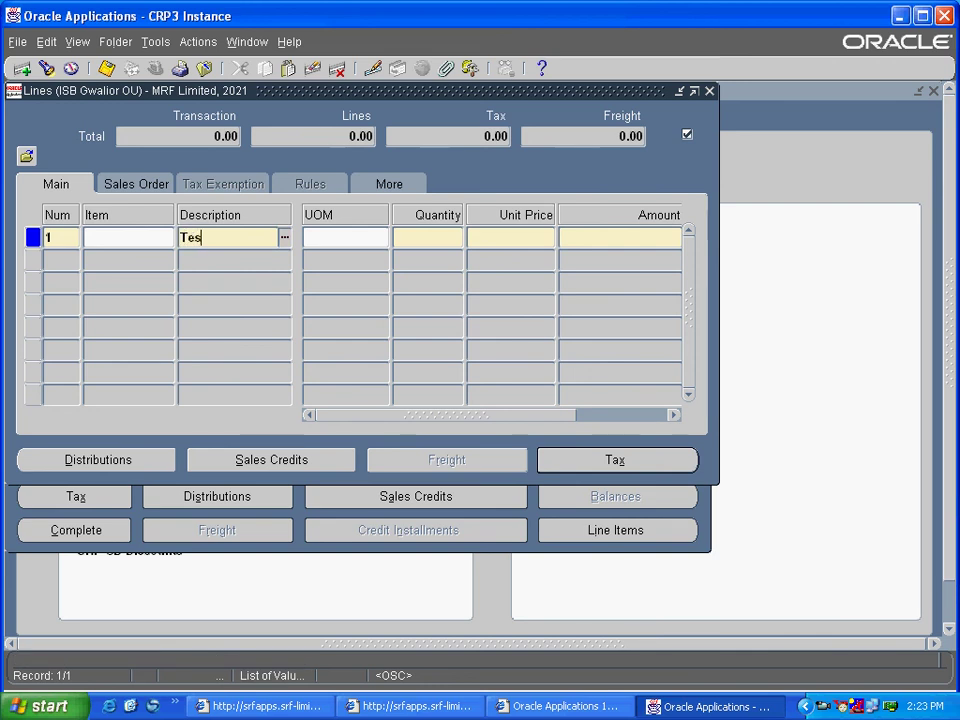
type("t")
key("Tab")
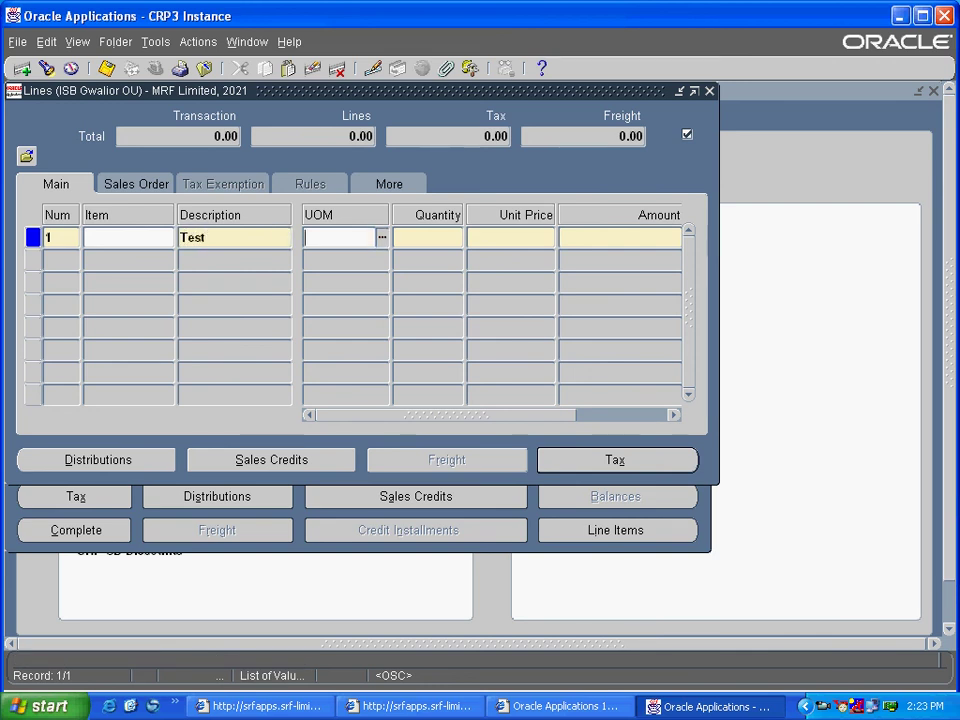
key("Tab")
type("1")
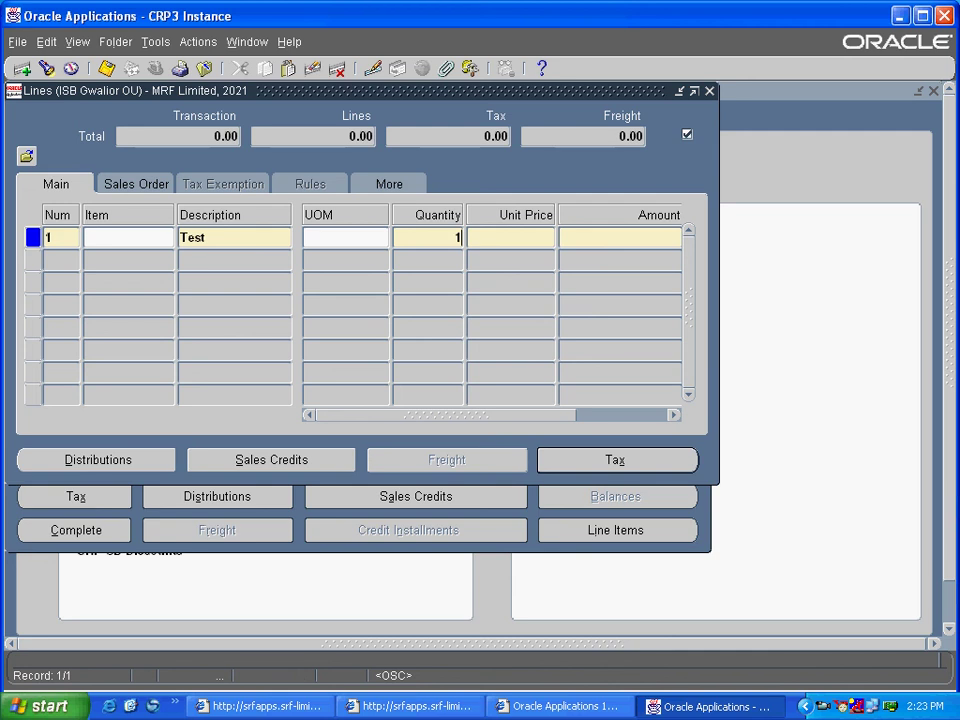
key("Tab")
type("5")
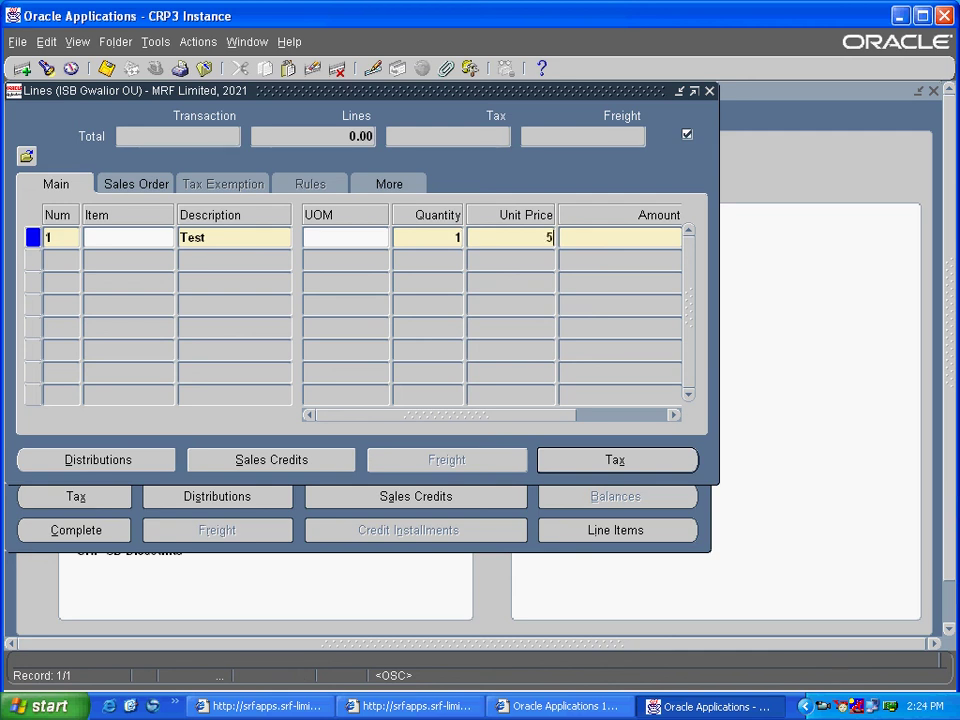
type("000")
key("Tab")
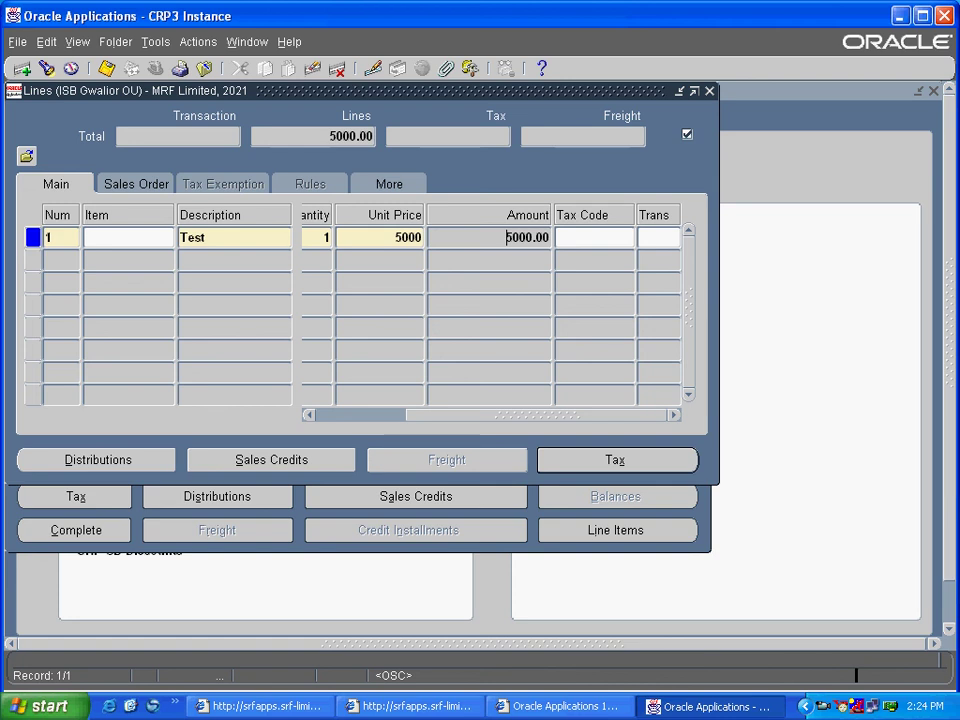
Save the invoice line, return to the invoice header and complete the transaction
key("ctrl+s")
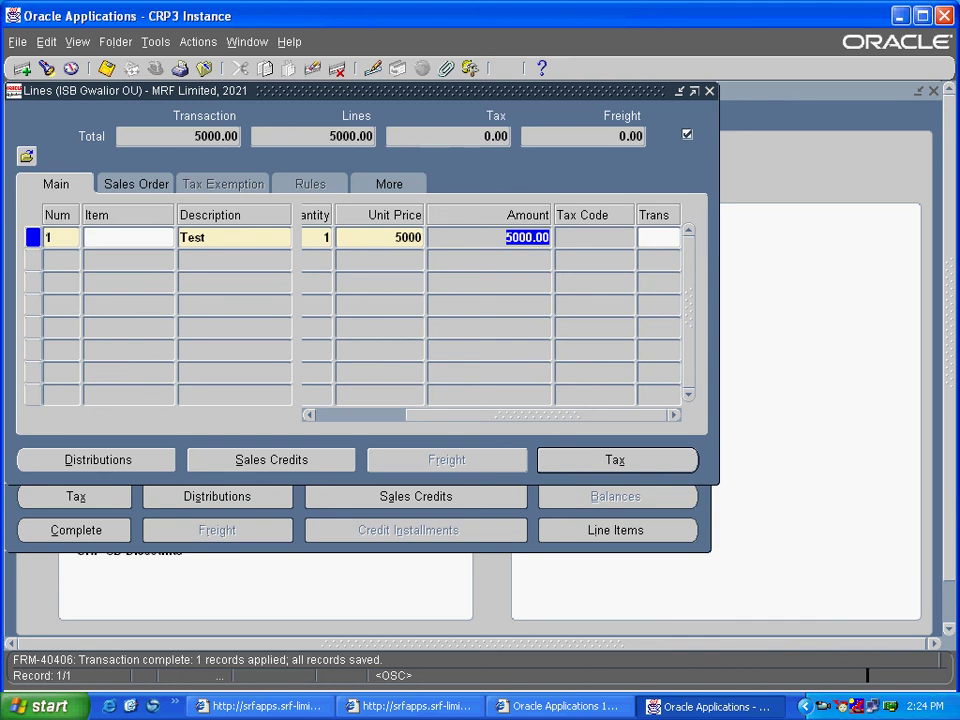
key("F4")
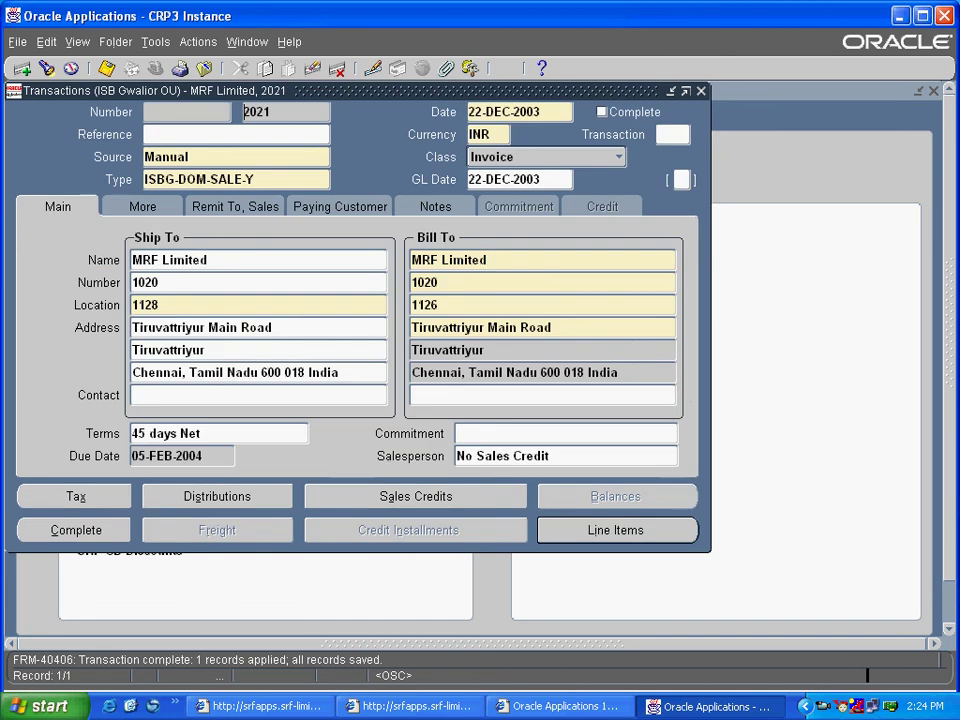
left_click(76, 530)
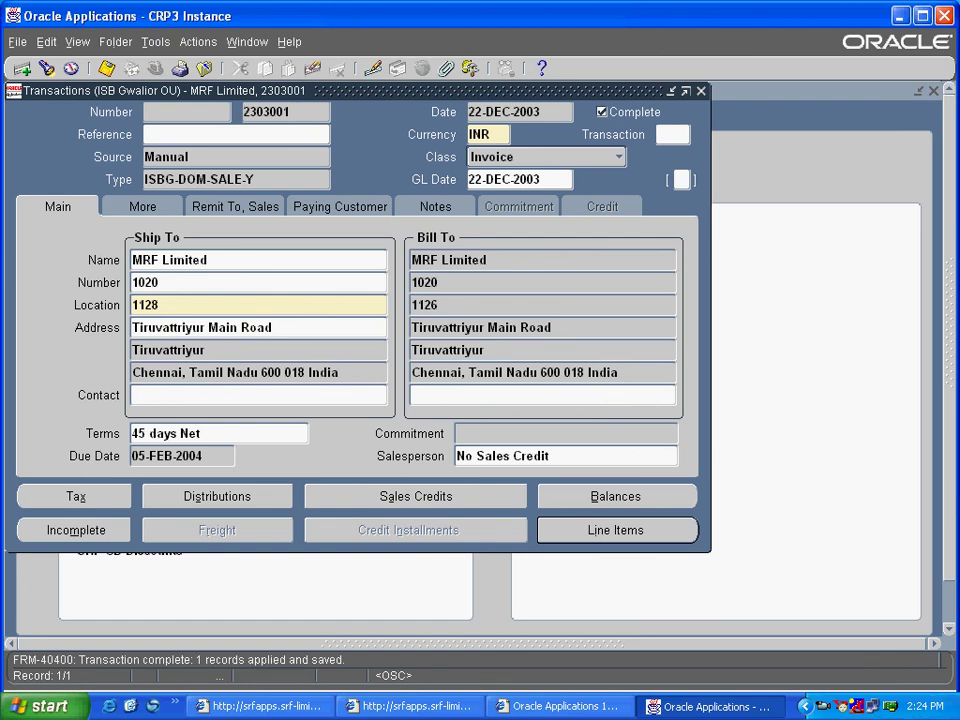
Check the completed invoice's number, close the invoice and open the Receipts entry form
left_click_drag(291, 112, 242, 112)
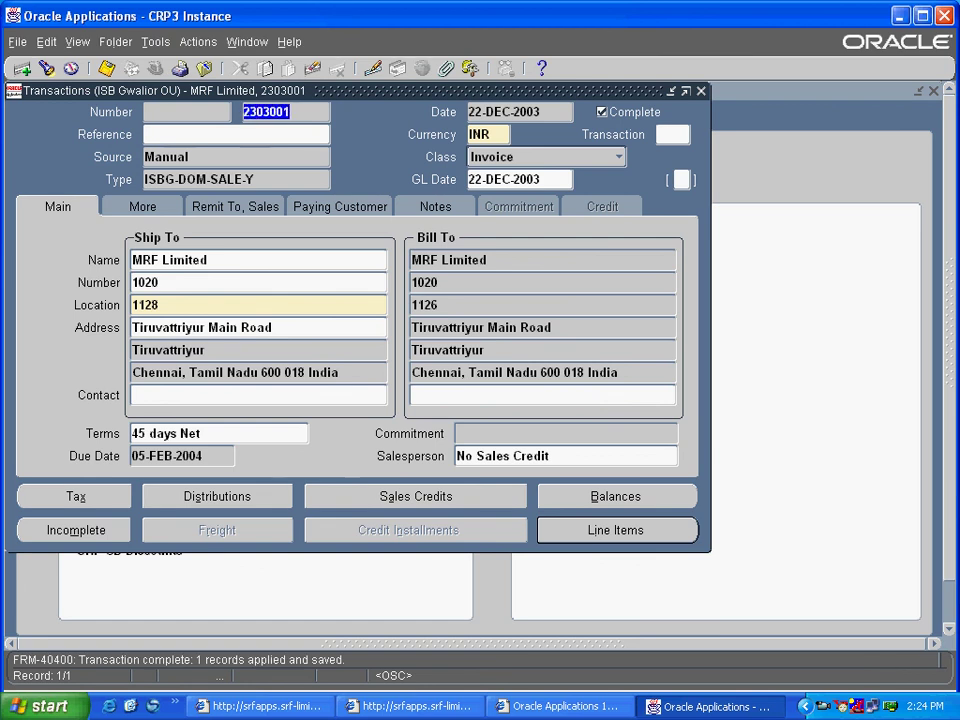
key("F4")
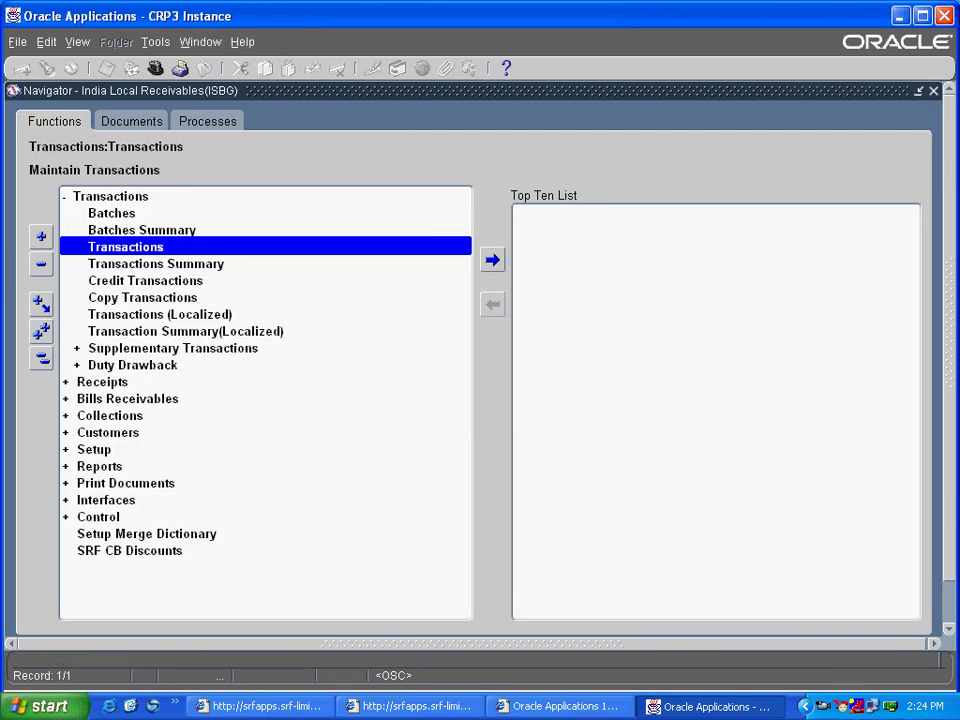
left_click(102, 382)
double_click(102, 382)
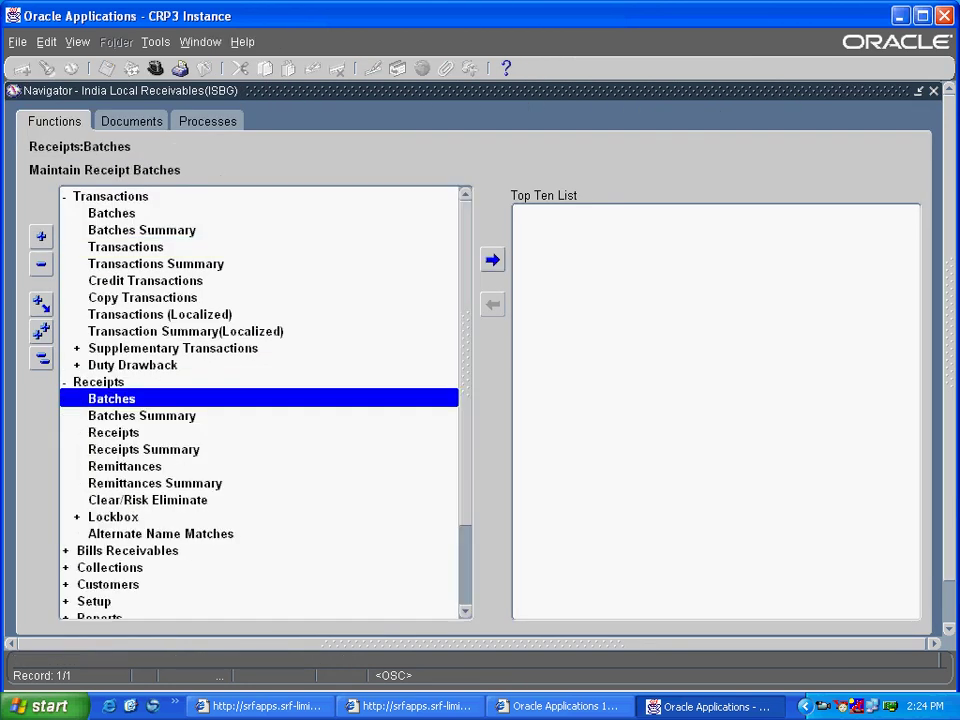
double_click(113, 432)
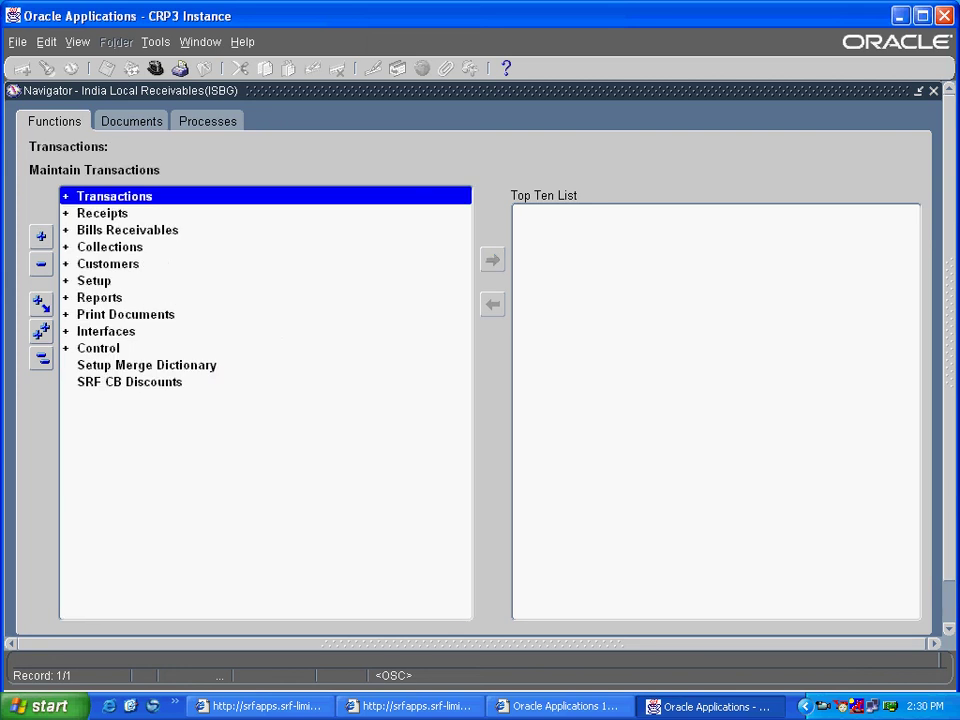
double_click(102, 213)
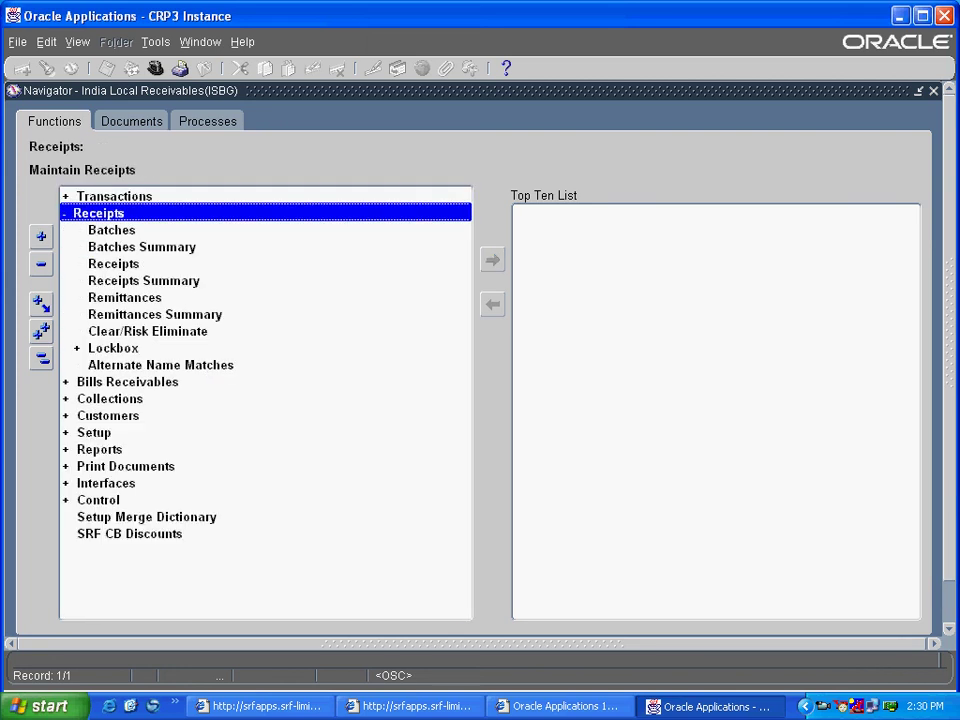
double_click(113, 264)
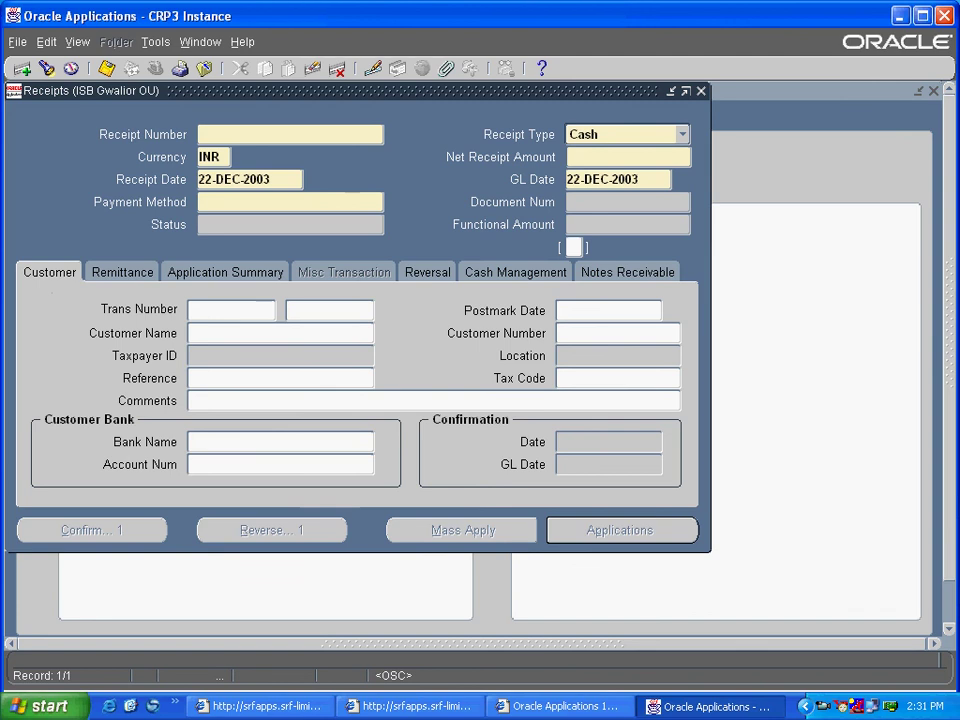
Enter receipt number 2212G with a net receipt amount of 5000 and payment method ISBM Check
type("2212G")
left_click(628, 157)
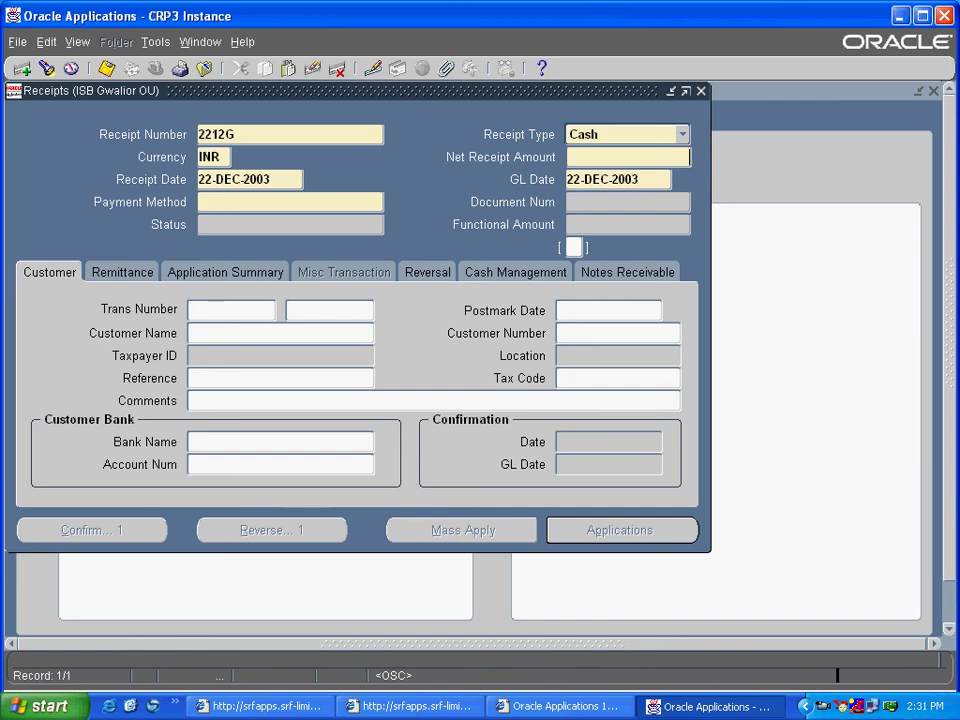
type("5000")
key("Tab")
key("Tab")
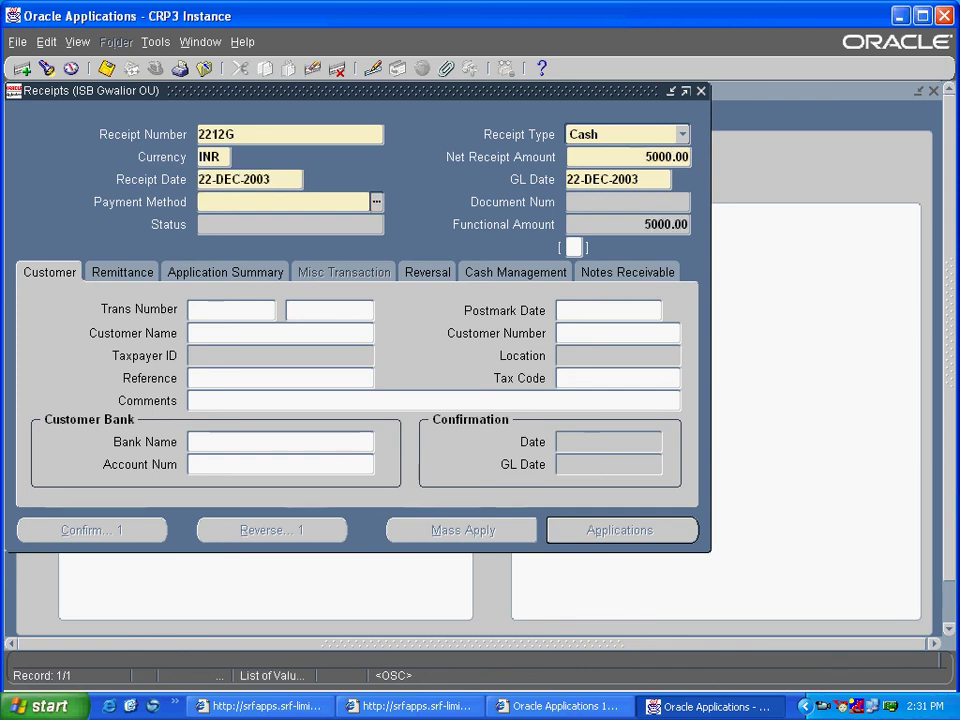
key("ctrl+l")
left_click(242, 343)
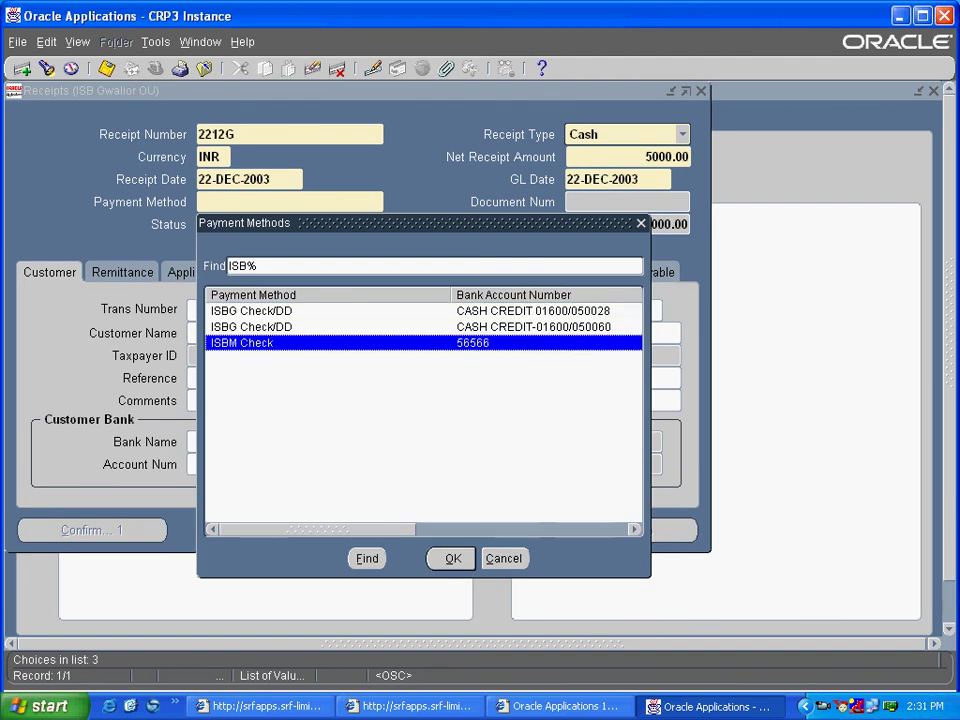
key("Return")
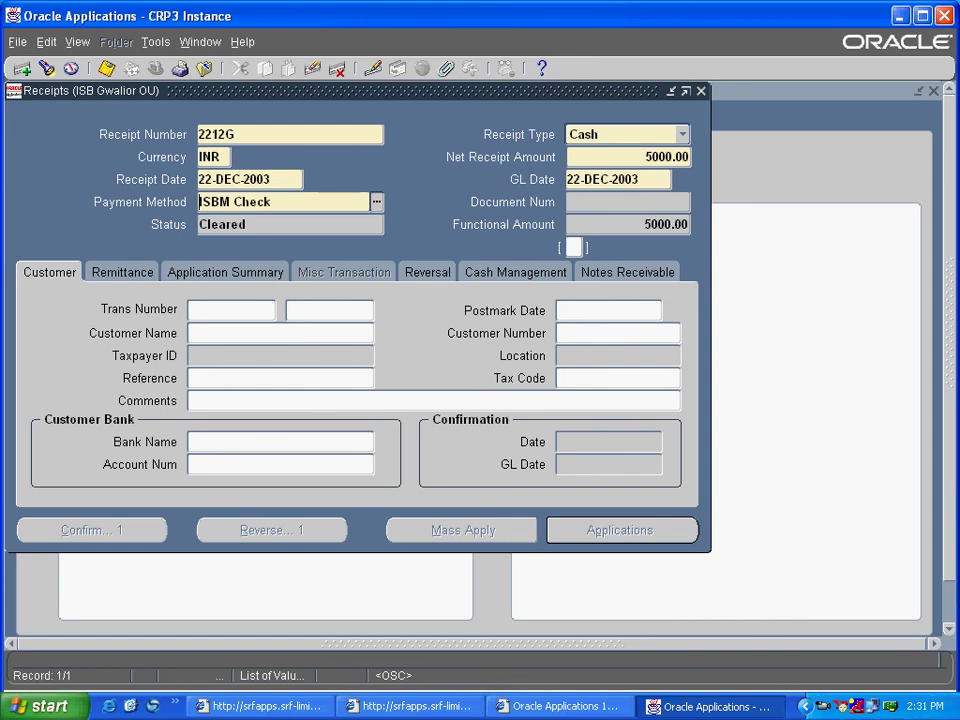
Assign the receipt to MRF Limited by entering its customer number
left_click(608, 333)
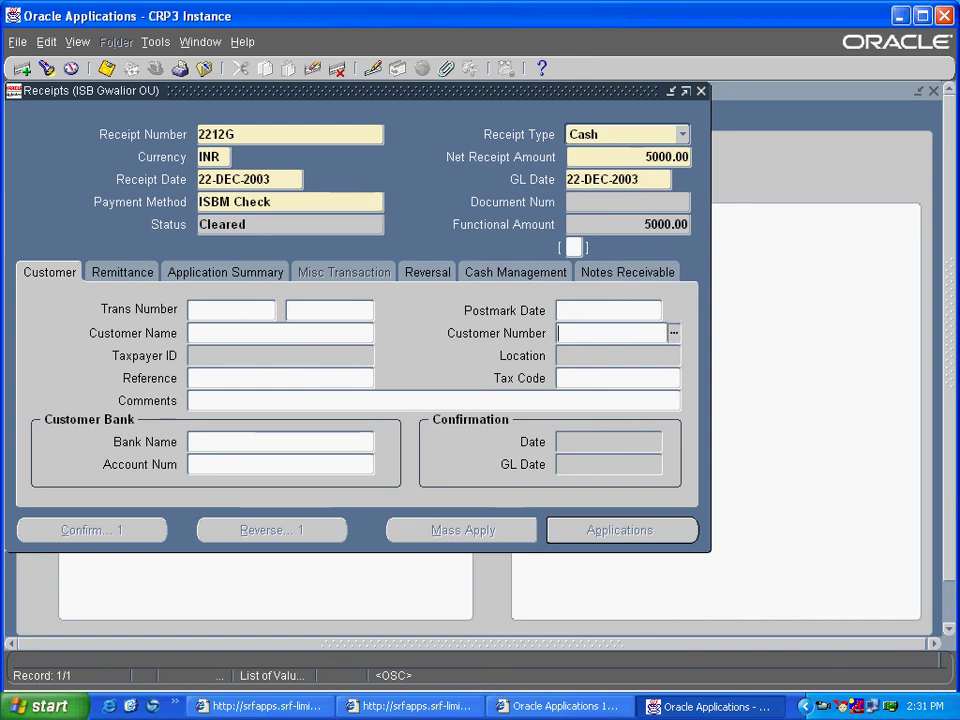
type("1020")
key("Tab")
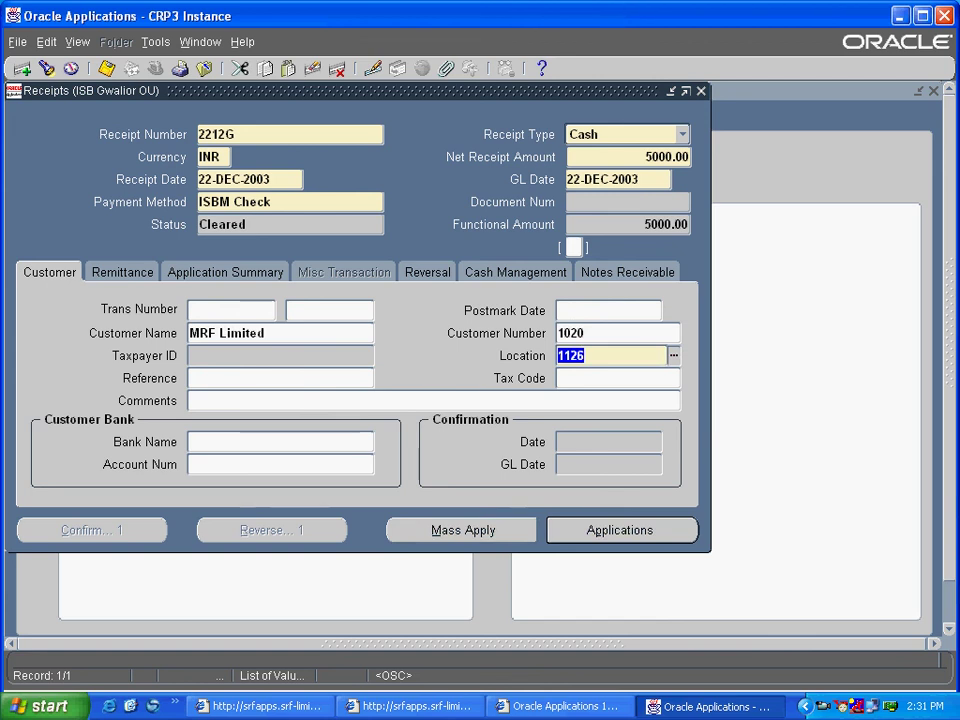
Apply the full receipt amount of 5000 to open transaction 2303001 and save the application
left_click(620, 530)
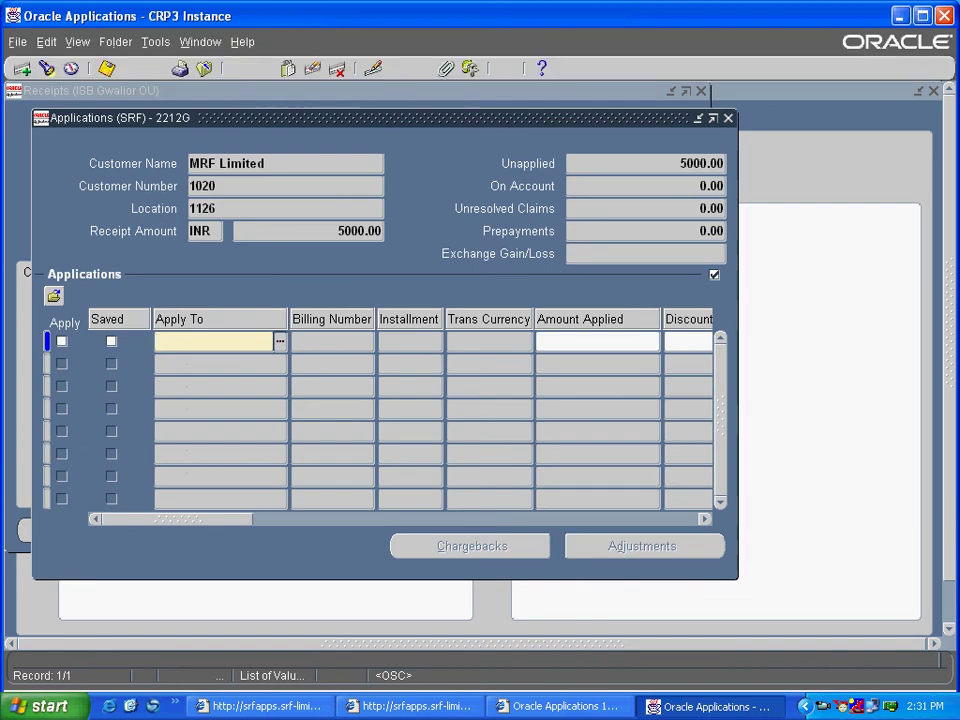
key("ctrl+l")
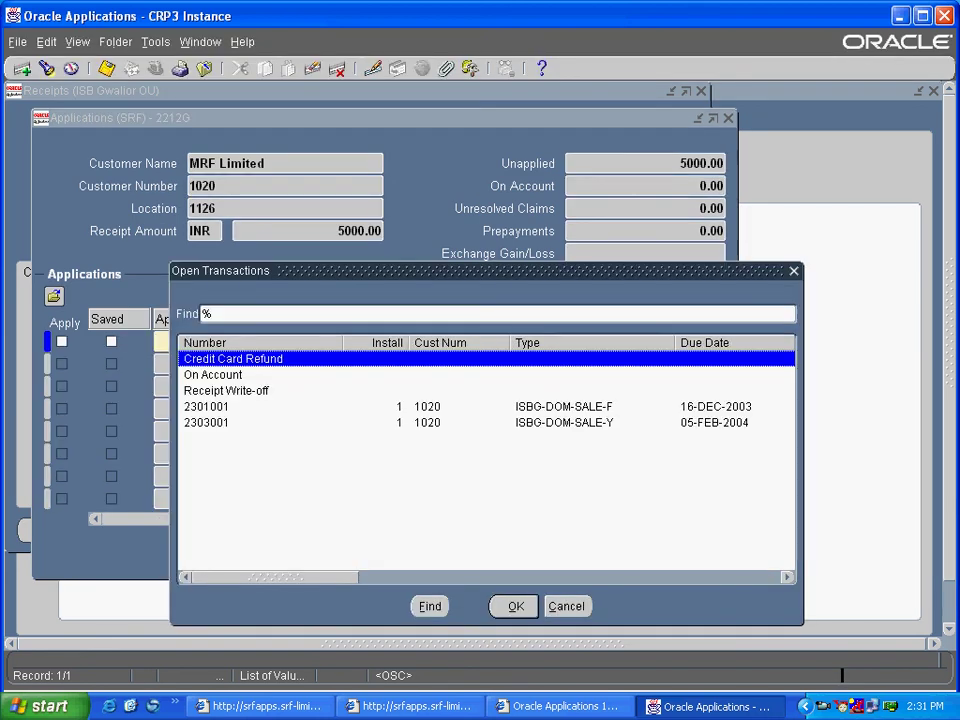
left_click(206, 423)
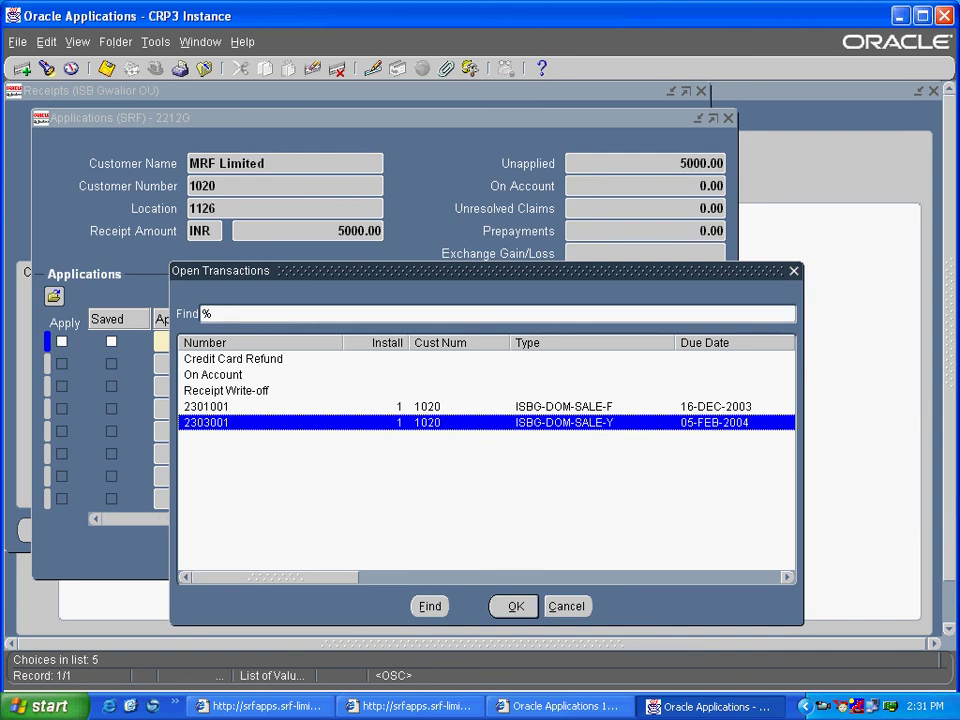
left_click_drag(275, 577, 418, 577)
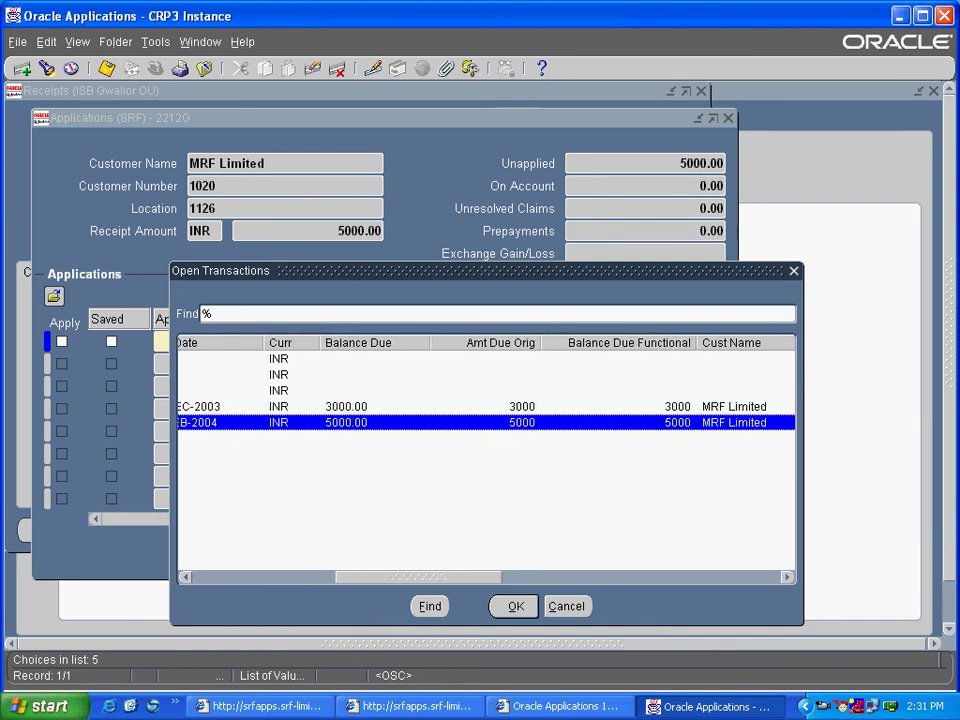
left_click(514, 606)
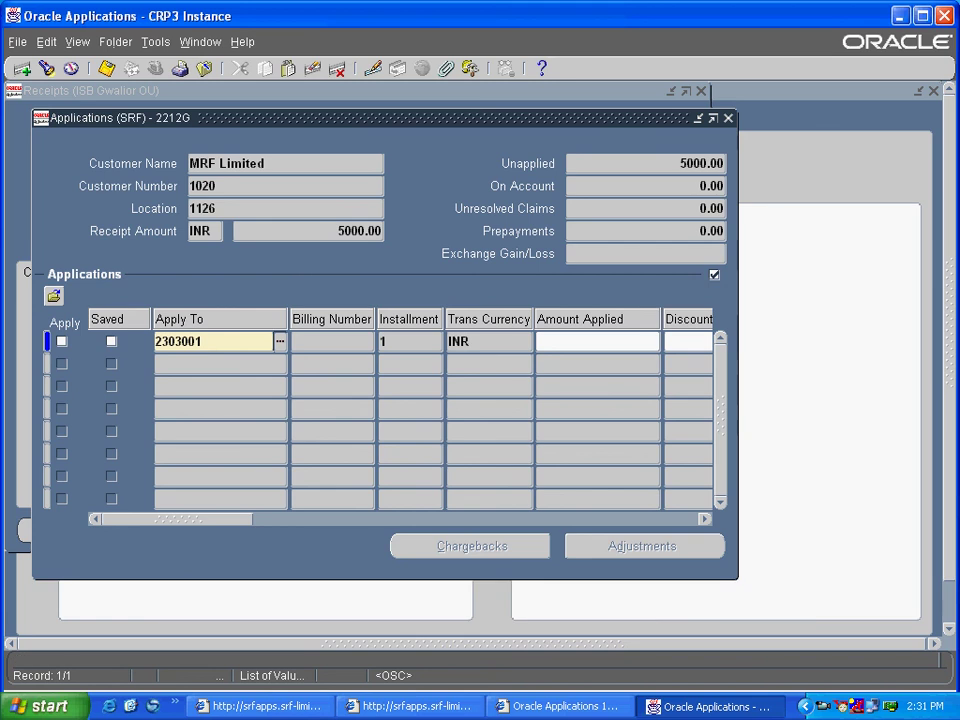
key("Tab")
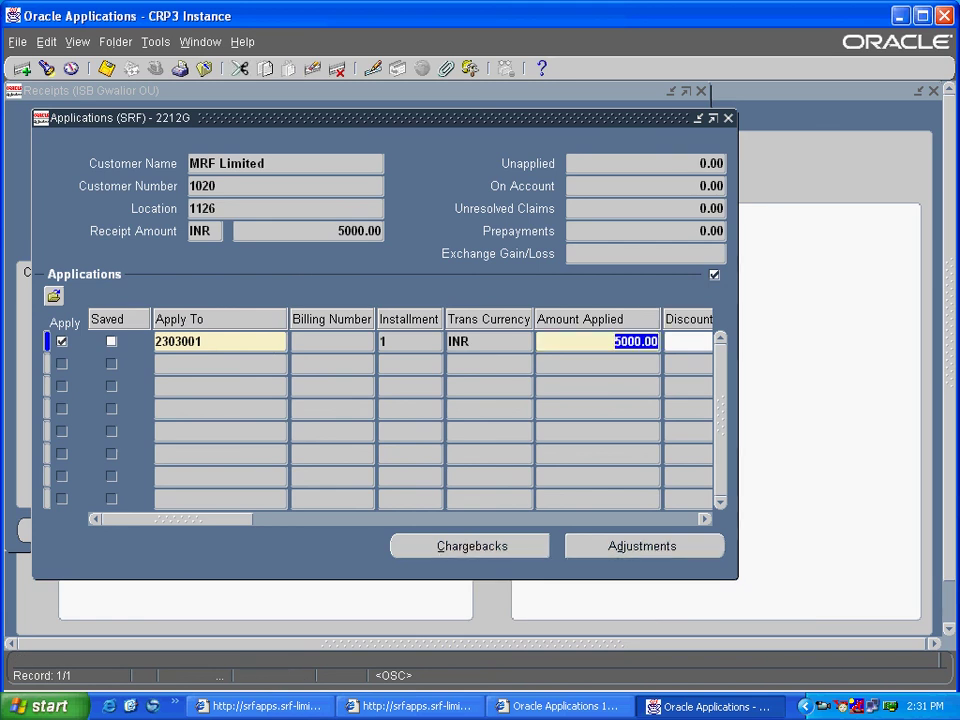
key("ctrl+s")
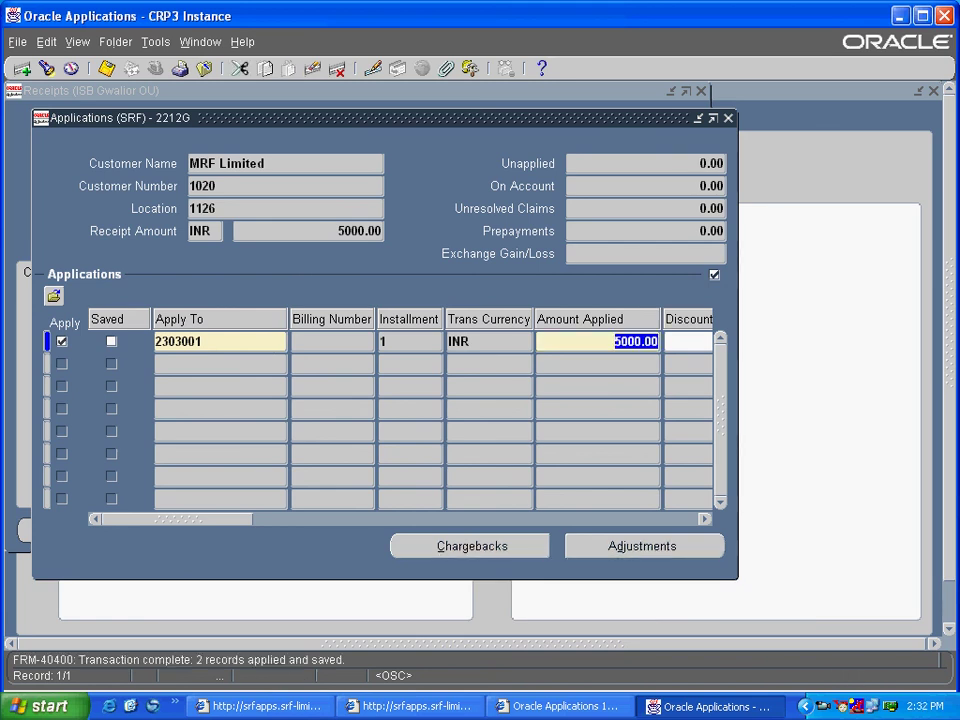
Return from the applications to the receipt header and open the receipt's accounting entries
key("alt+t")
key("Escape")
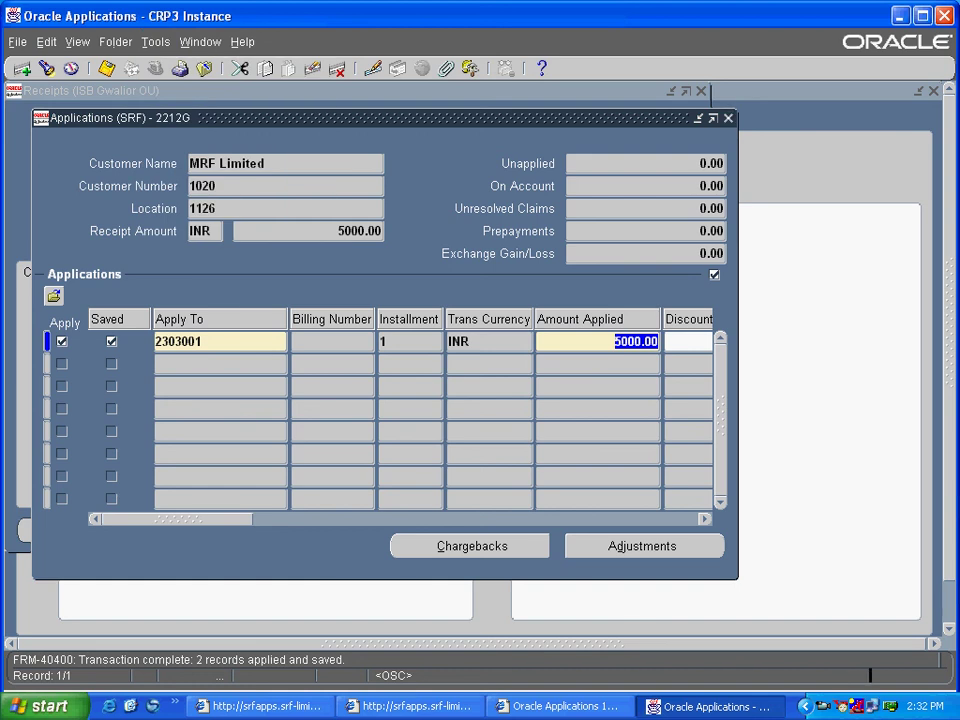
key("F4")
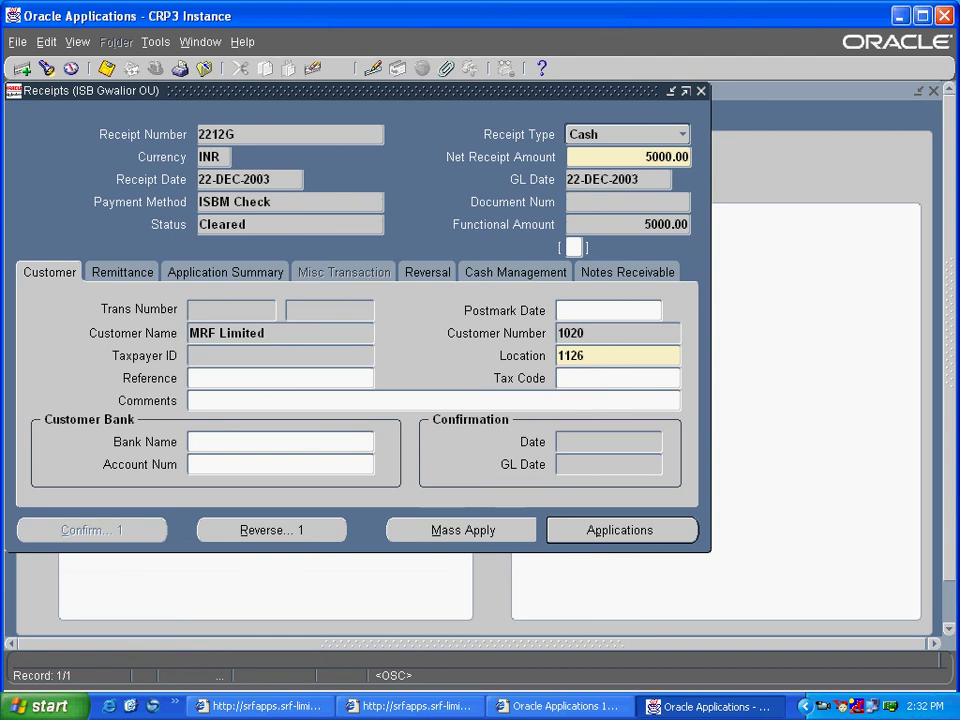
key("alt+t")
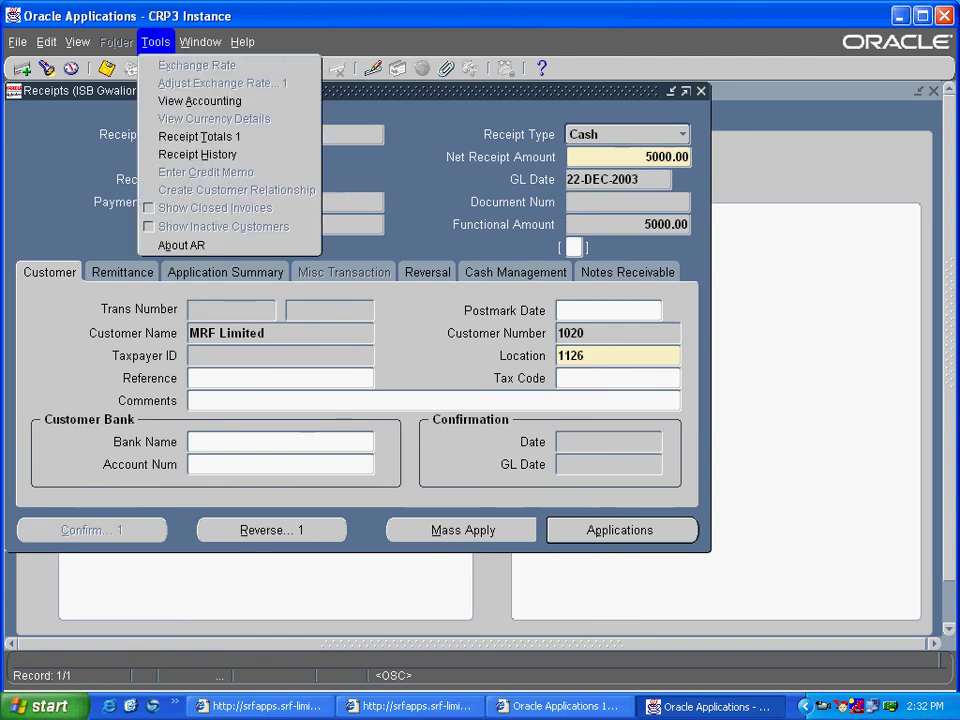
left_click(200, 101)
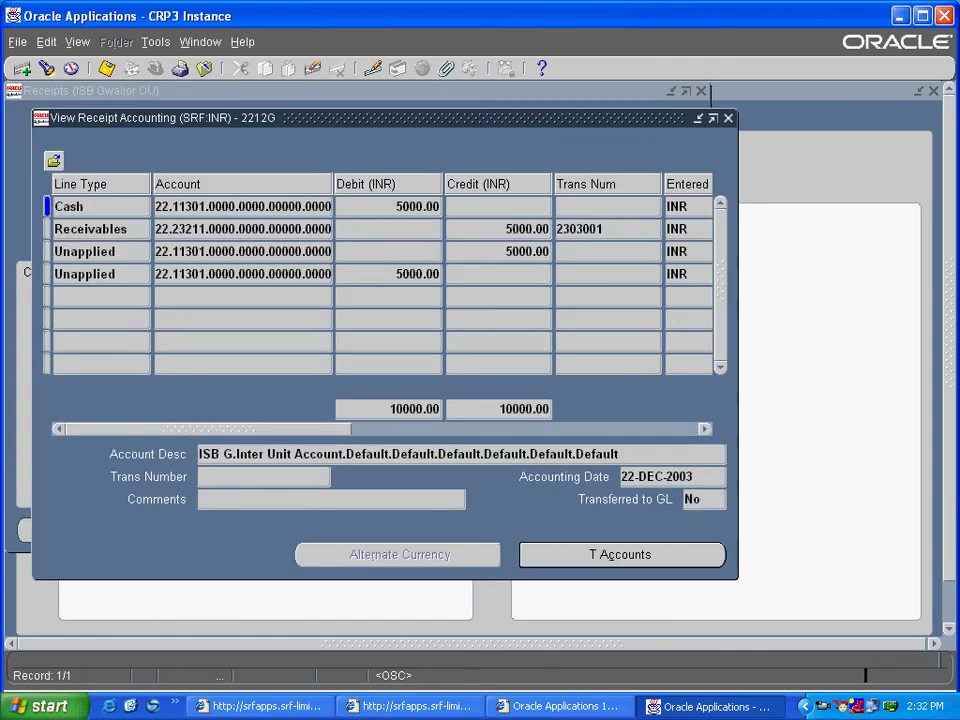
Examine the accounts and account descriptions of the Cash and Receivables lines in the receipt accounting
key("Tab")
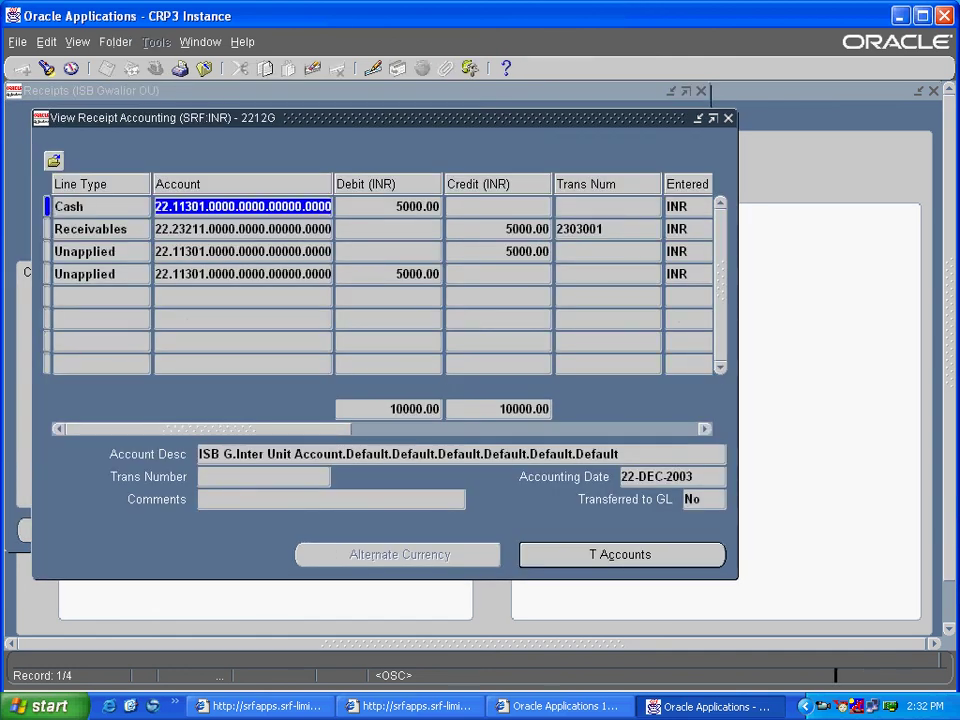
left_click(201, 229)
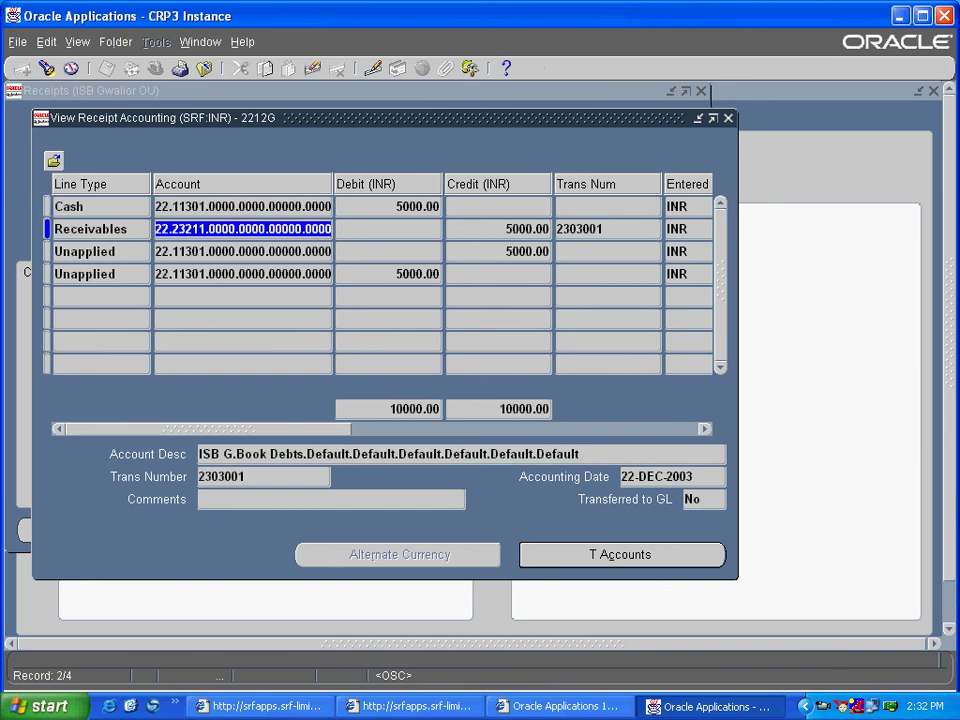
left_click(243, 206)
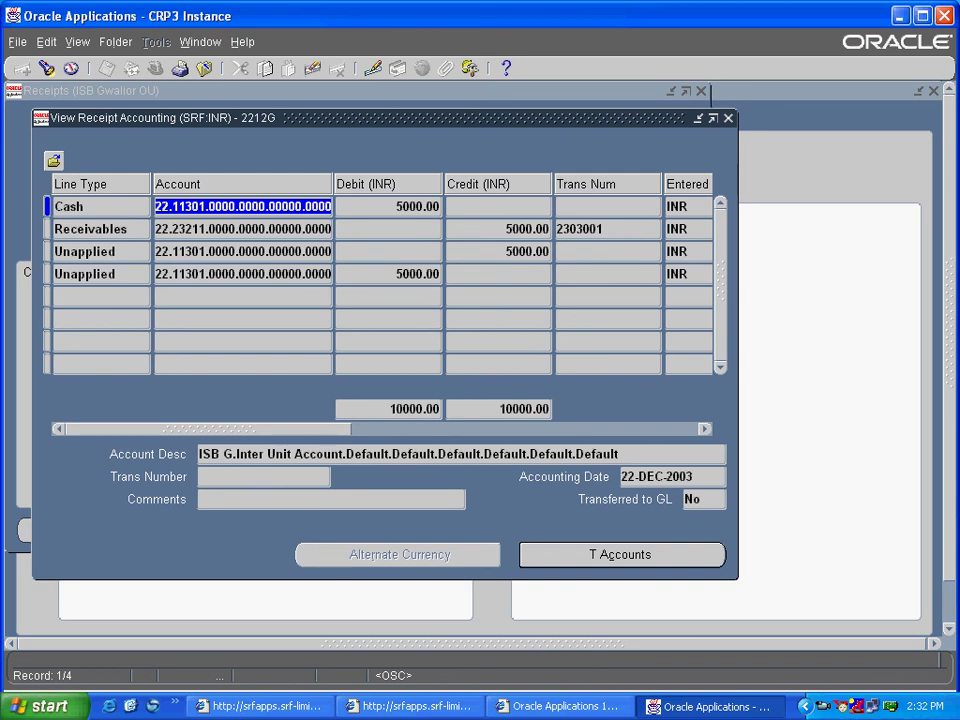
left_click(208, 229)
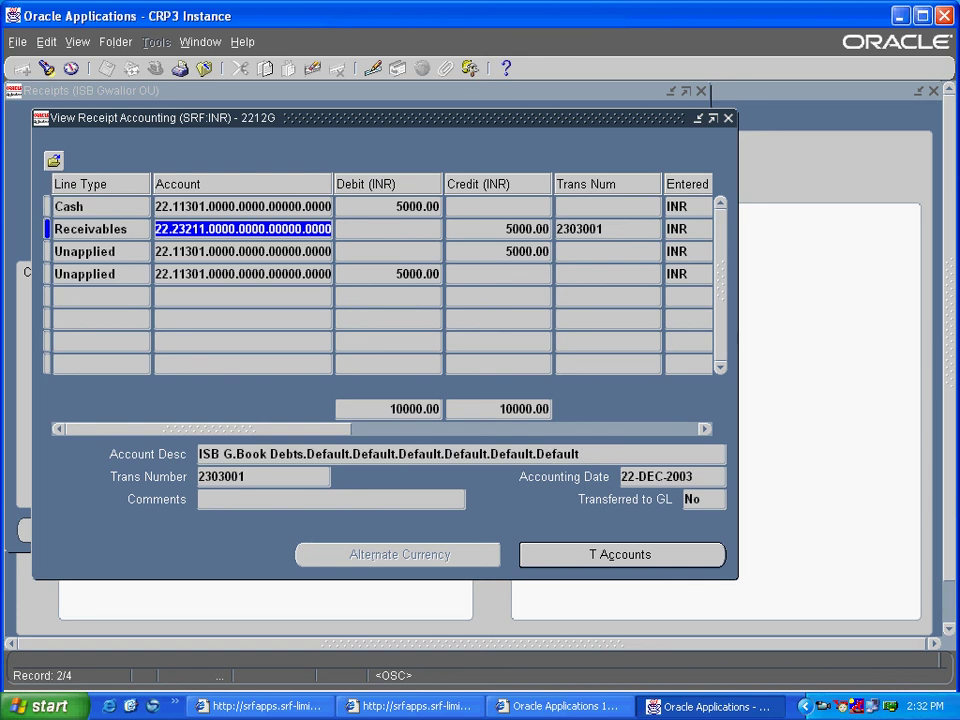
left_click(320, 454)
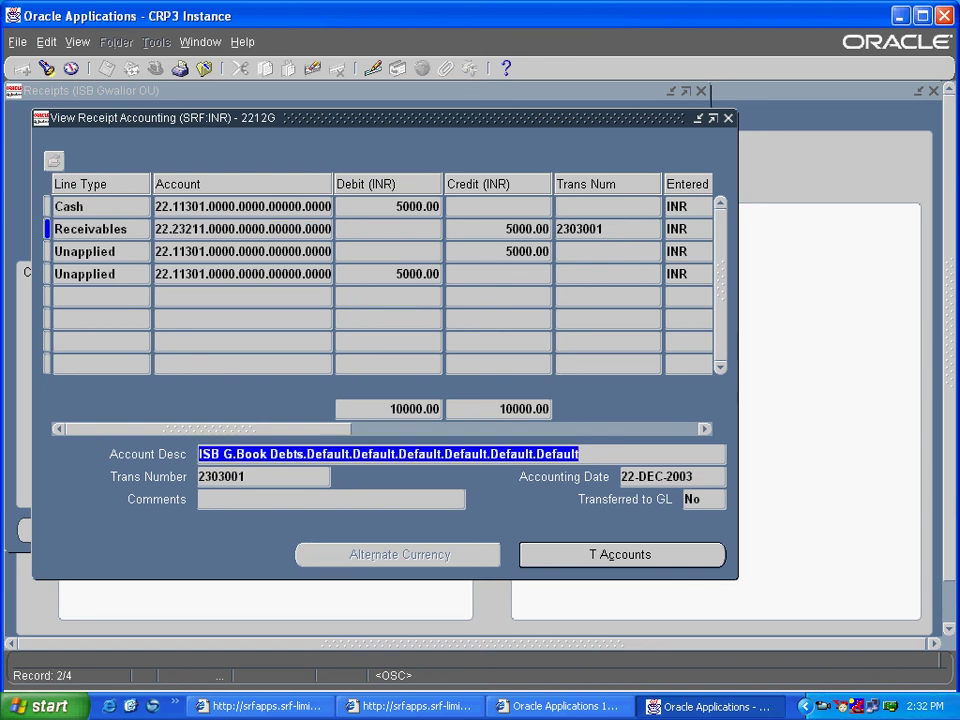